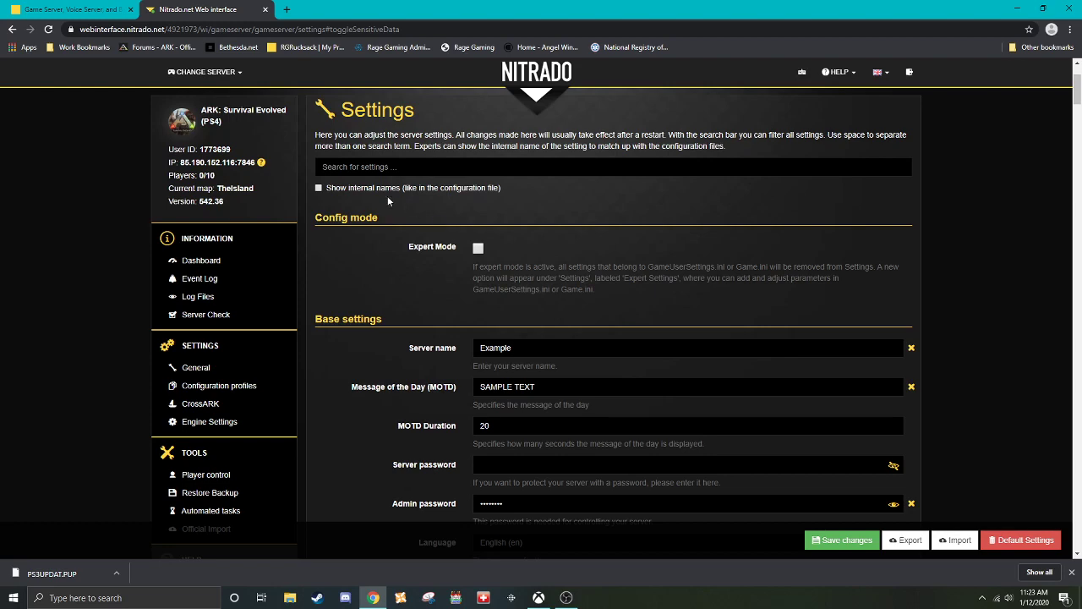
- Look through the server's general settings, from Config mode and Base settings down to the Unreal 4 Engine section
scroll(407, 148, "up", 1)
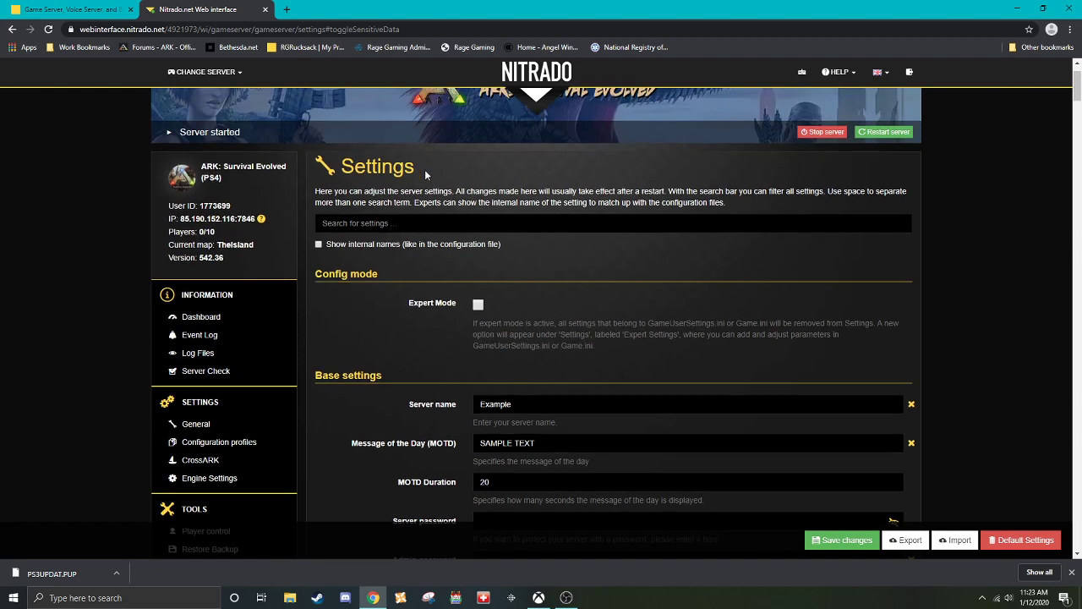
left_click_drag(418, 174, 332, 174)
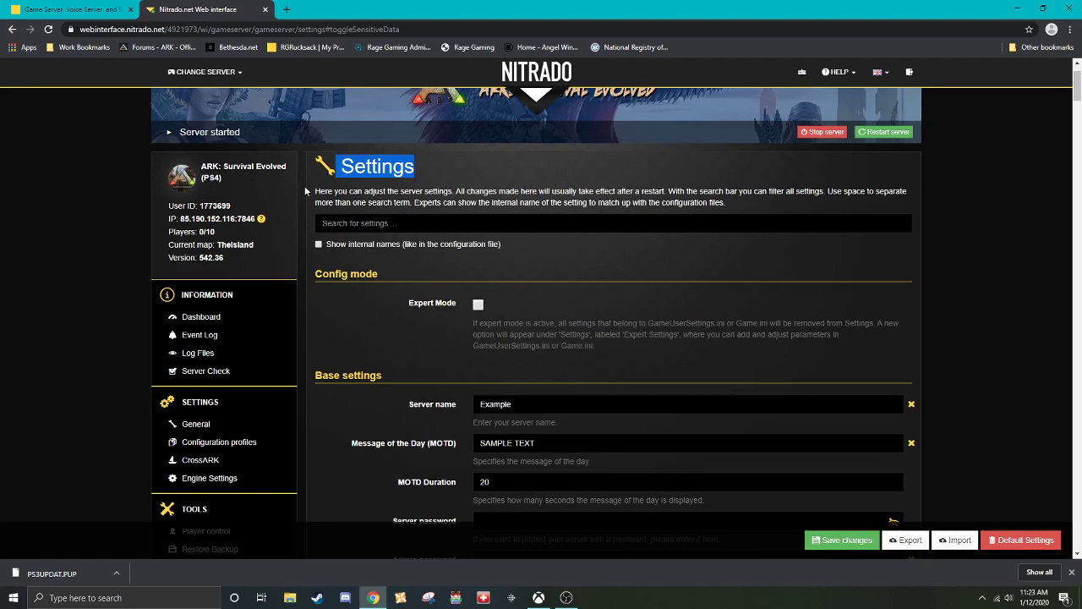
scroll(406, 207, "down", 3)
scroll(406, 204, "down", 15)
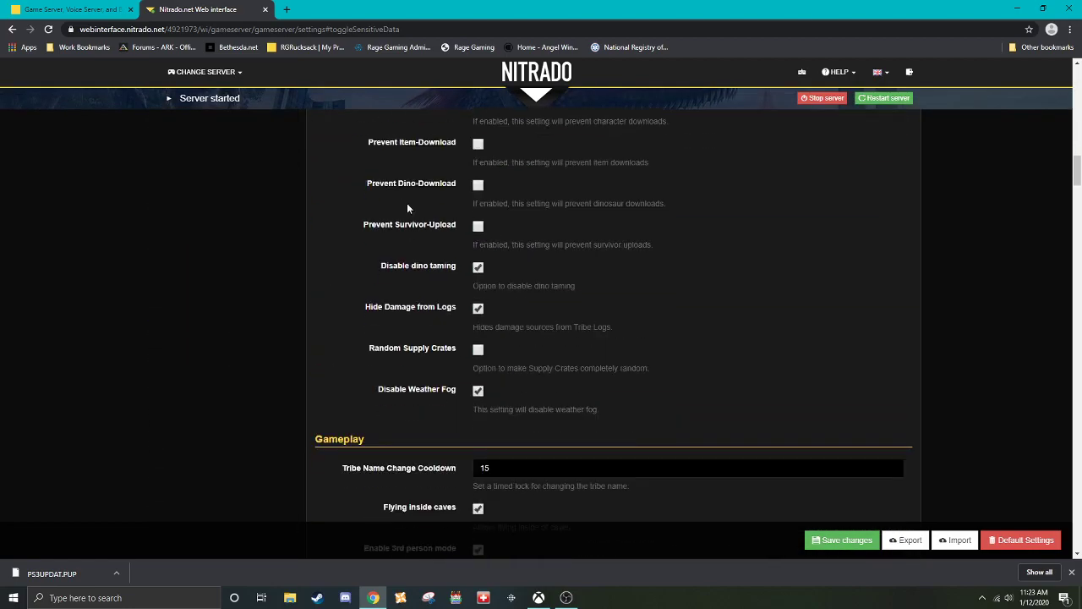
scroll(400, 212, "down", 20)
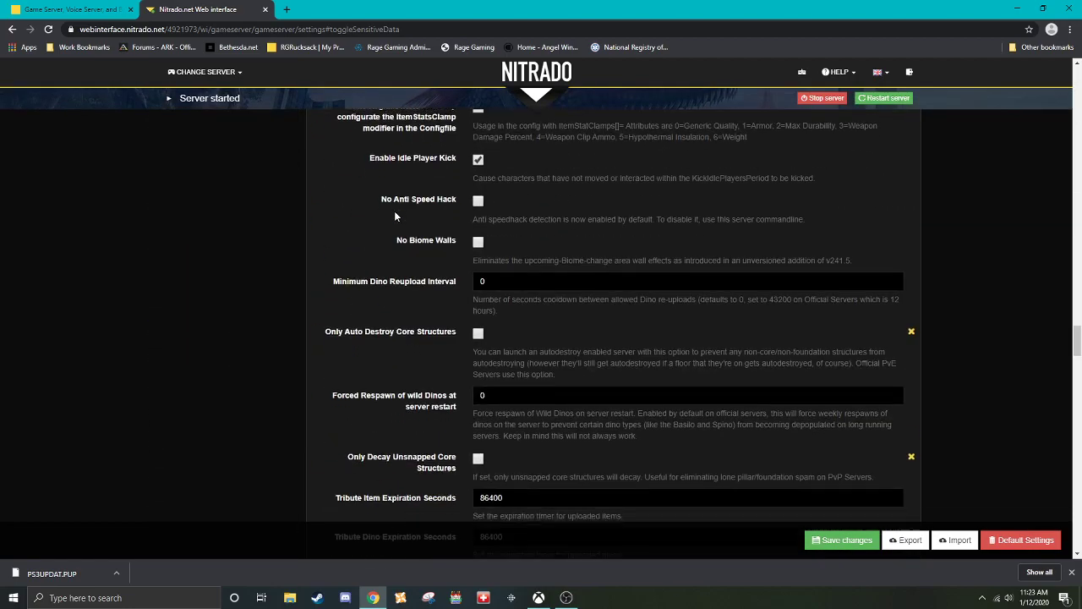
scroll(381, 213, "down", 15)
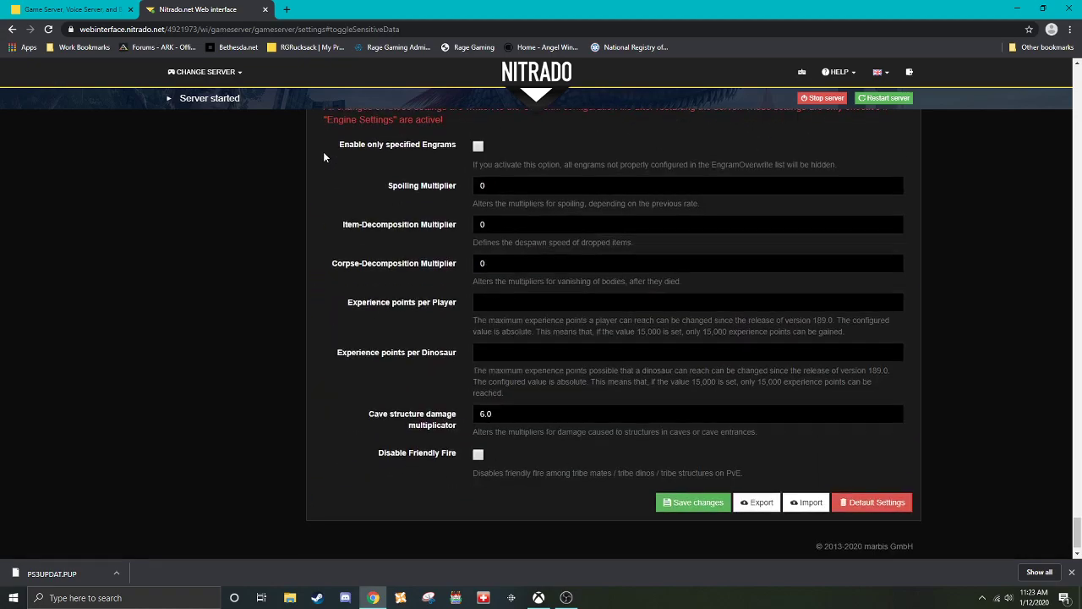
scroll(329, 259, "up", 2)
scroll(329, 263, "down", 1)
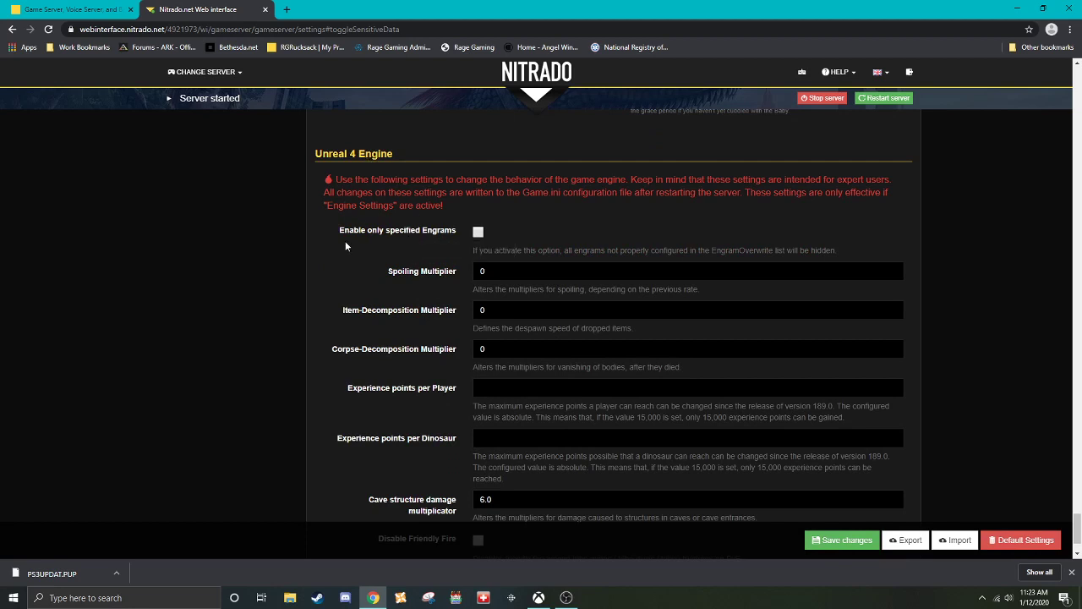
scroll(345, 169, "up", 15)
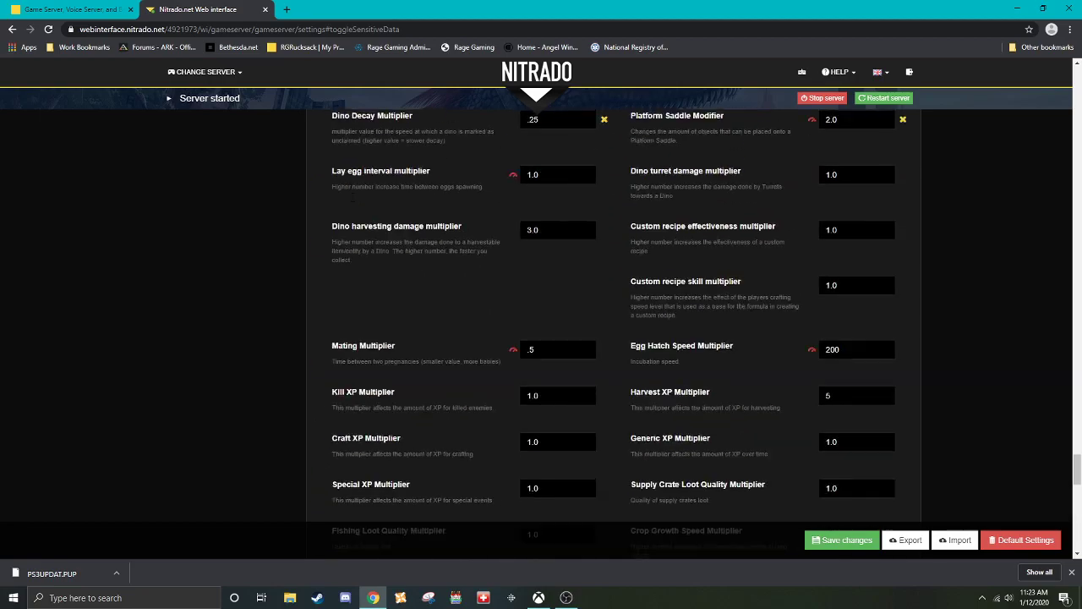
scroll(345, 101, "up", 20)
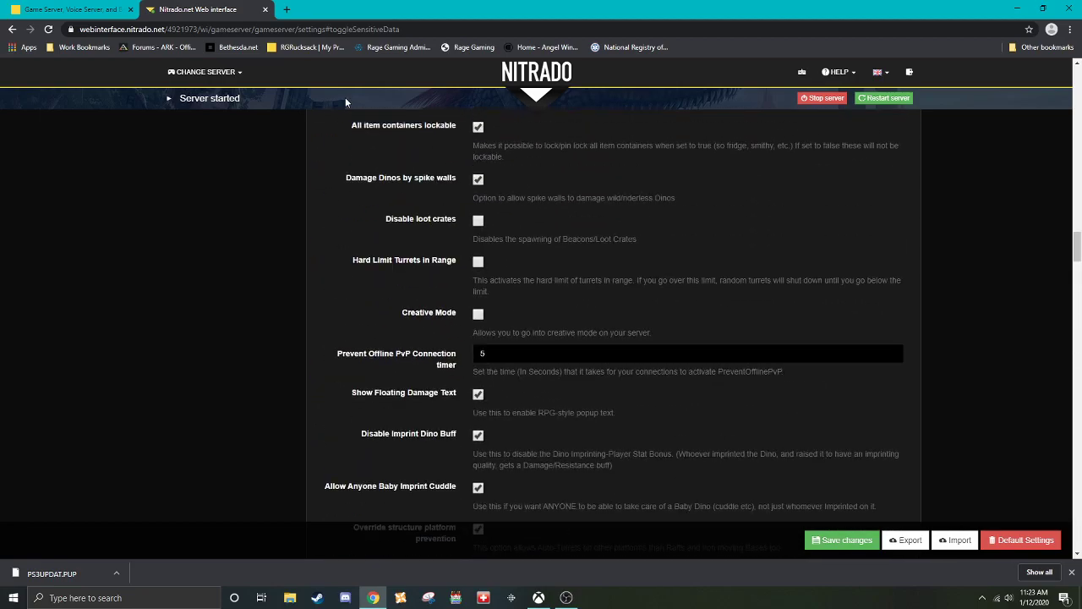
scroll(345, 102, "up", 15)
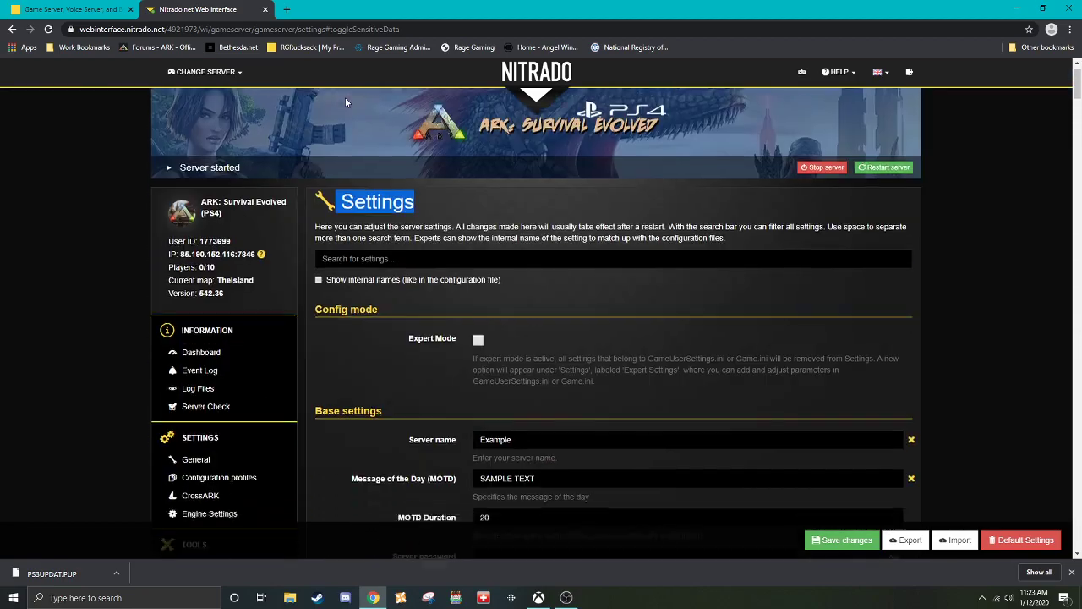
scroll(354, 385, "down", 2)
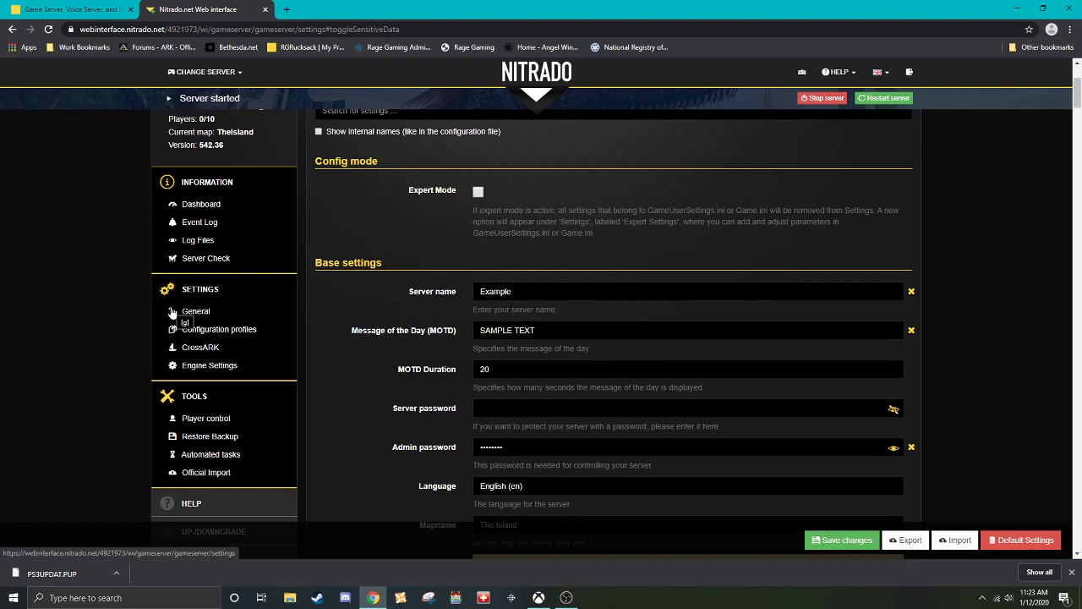
- Open the server's Engine Settings and start a new entry under Dino Spawn Weight Multipliers
left_click(201, 366)
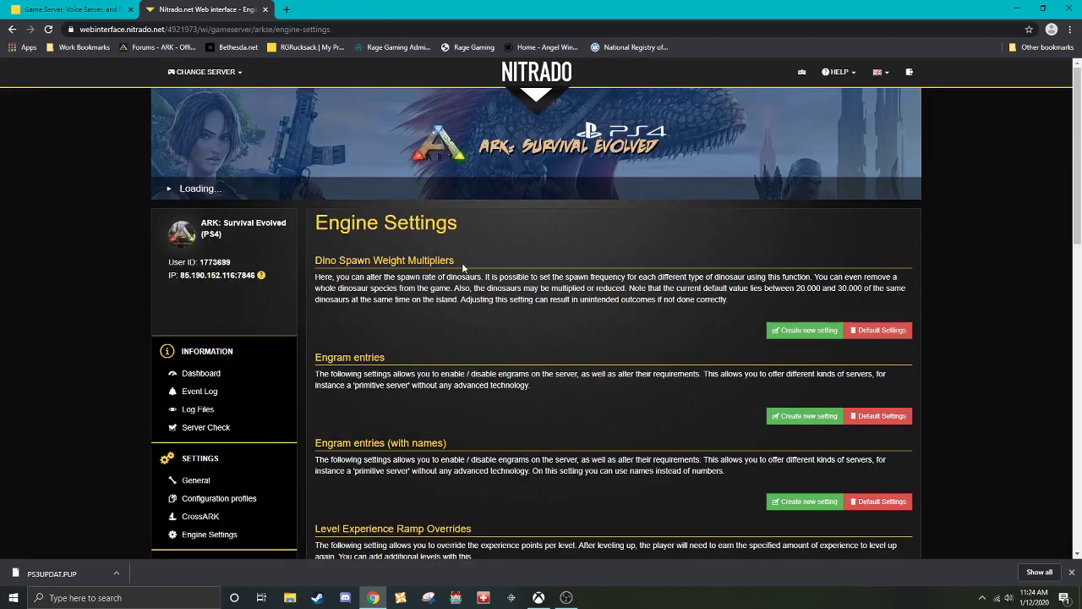
scroll(462, 262, "down", 10)
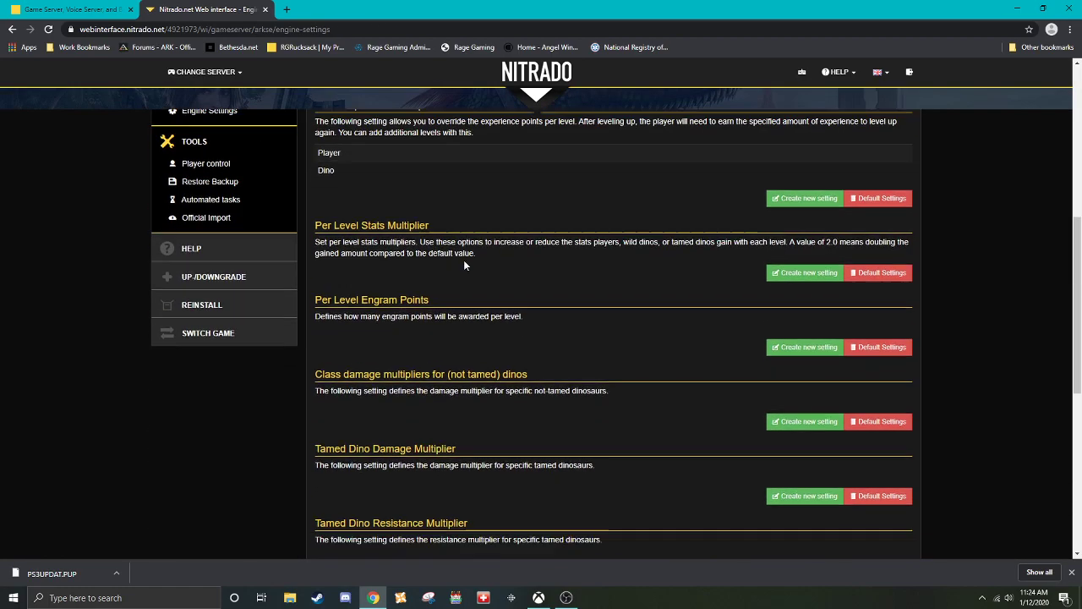
scroll(453, 264, "down", 1)
scroll(453, 264, "up", 5)
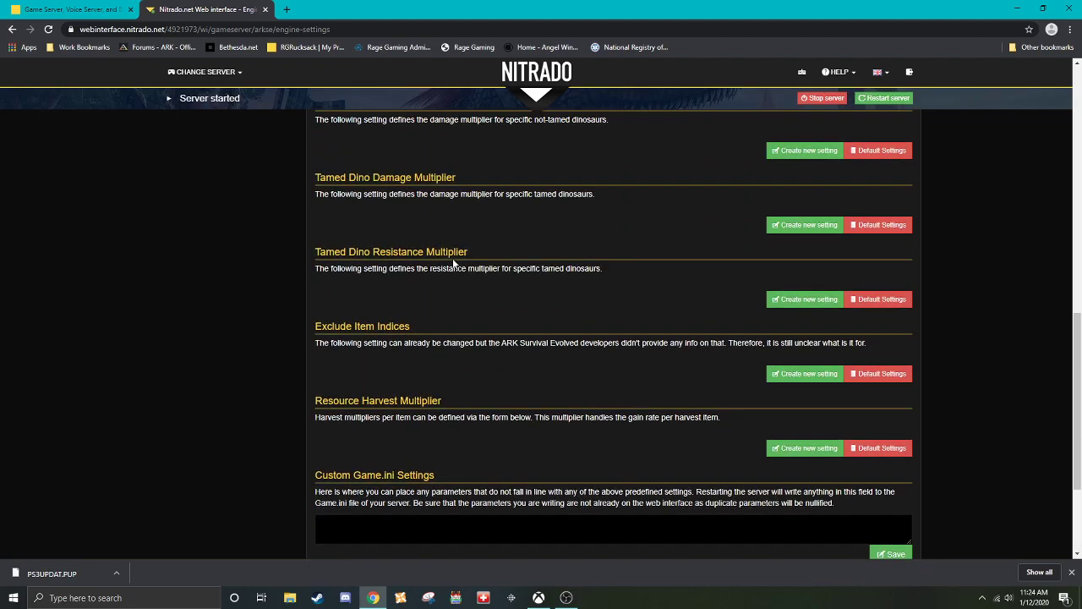
scroll(452, 258, "up", 1)
scroll(452, 262, "up", 5)
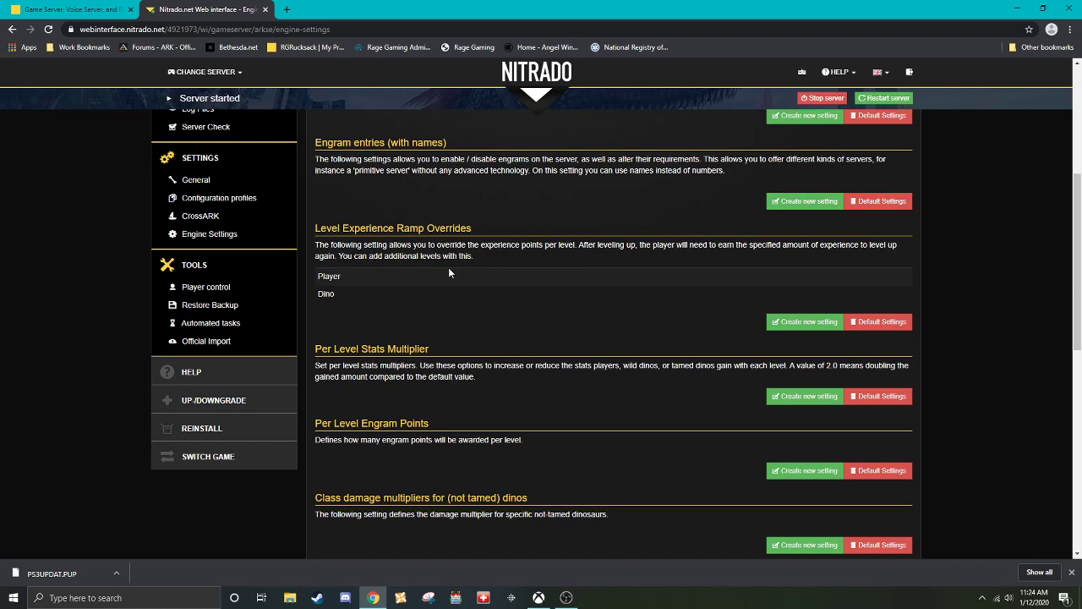
scroll(449, 267, "up", 3)
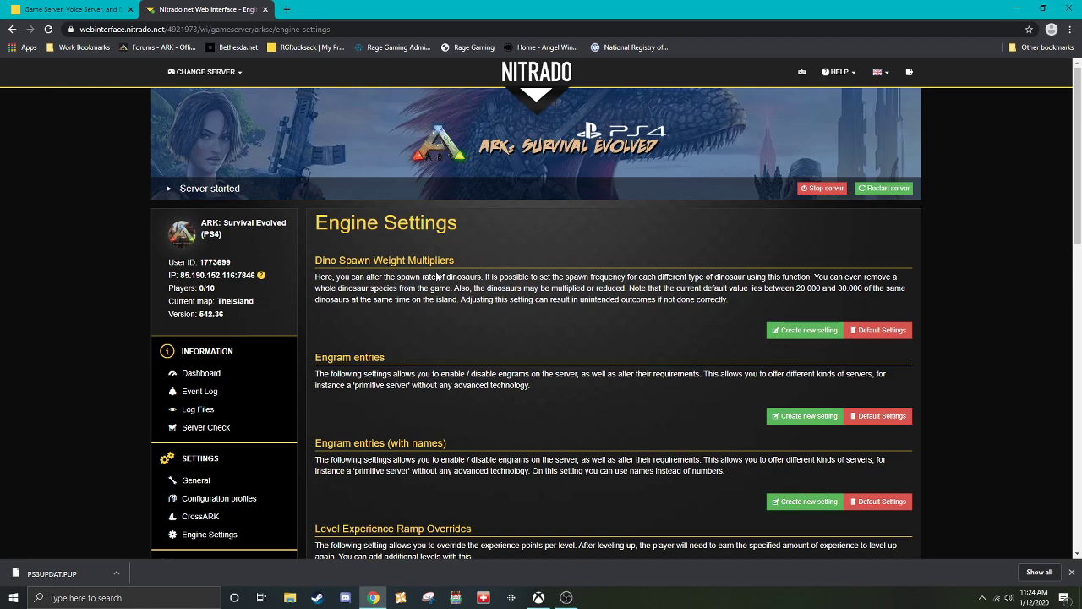
left_click(808, 329)
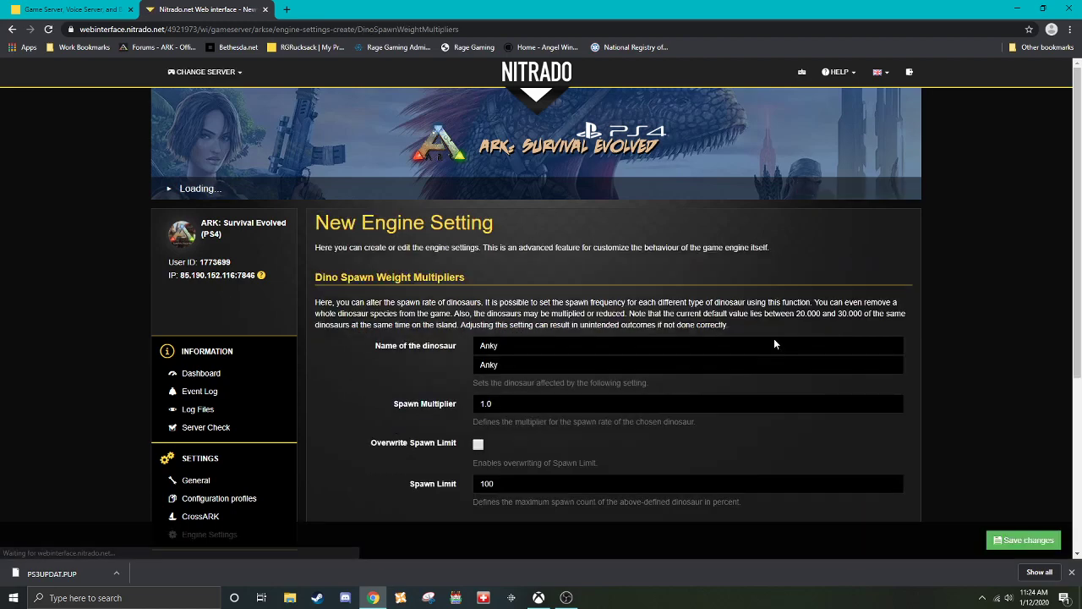
key("Down")
scroll(542, 321, "down", 2)
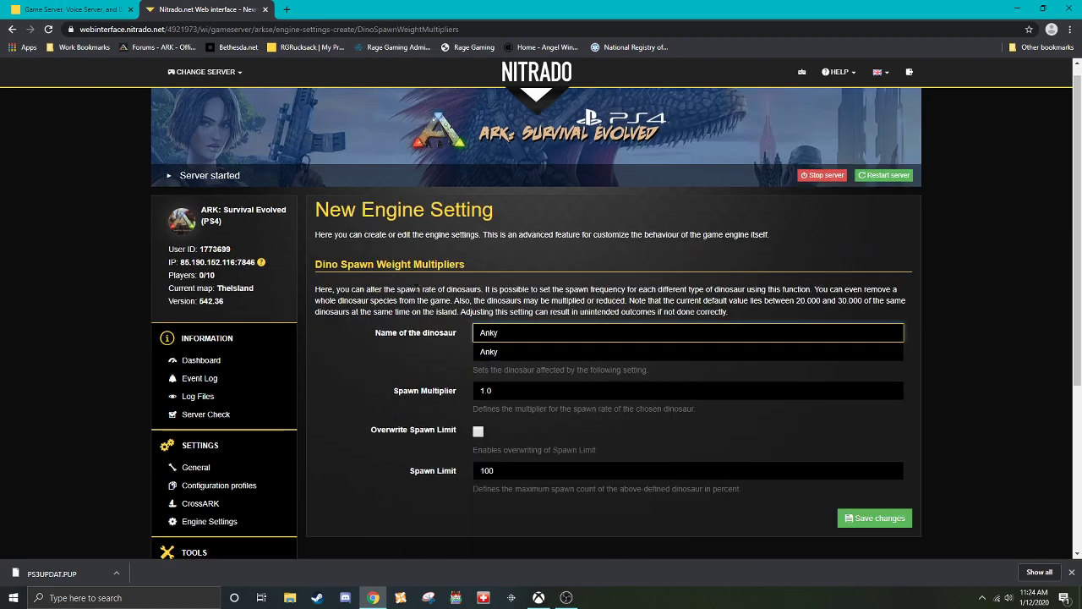
- Choose Troodon as the dinosaur with a spawn multiplier of 45.000, and save the new spawn weight setting
left_click(499, 181)
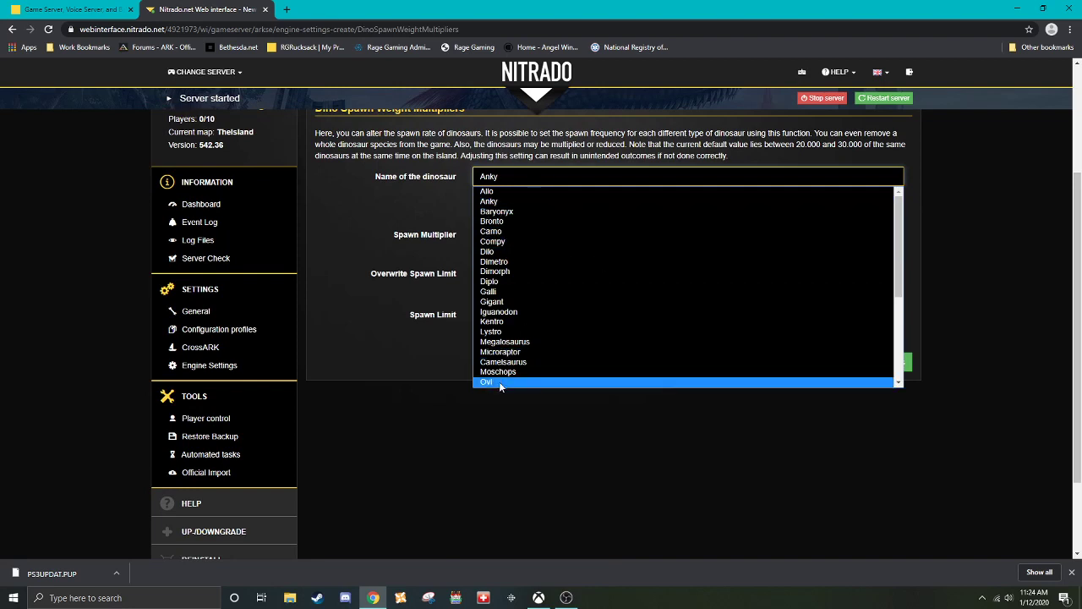
scroll(526, 219, "down", 3)
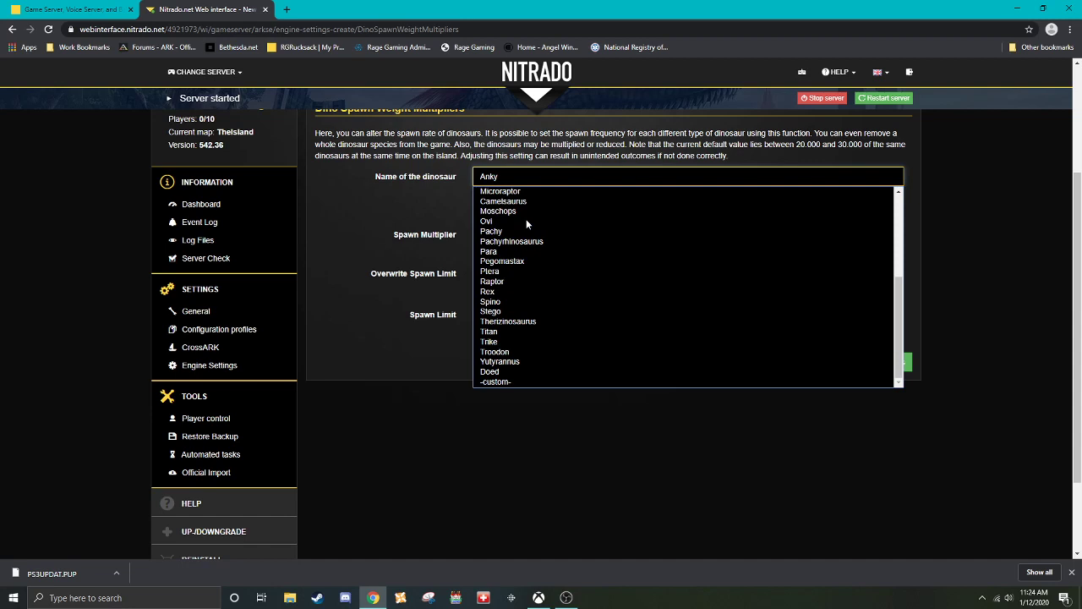
left_click(499, 351)
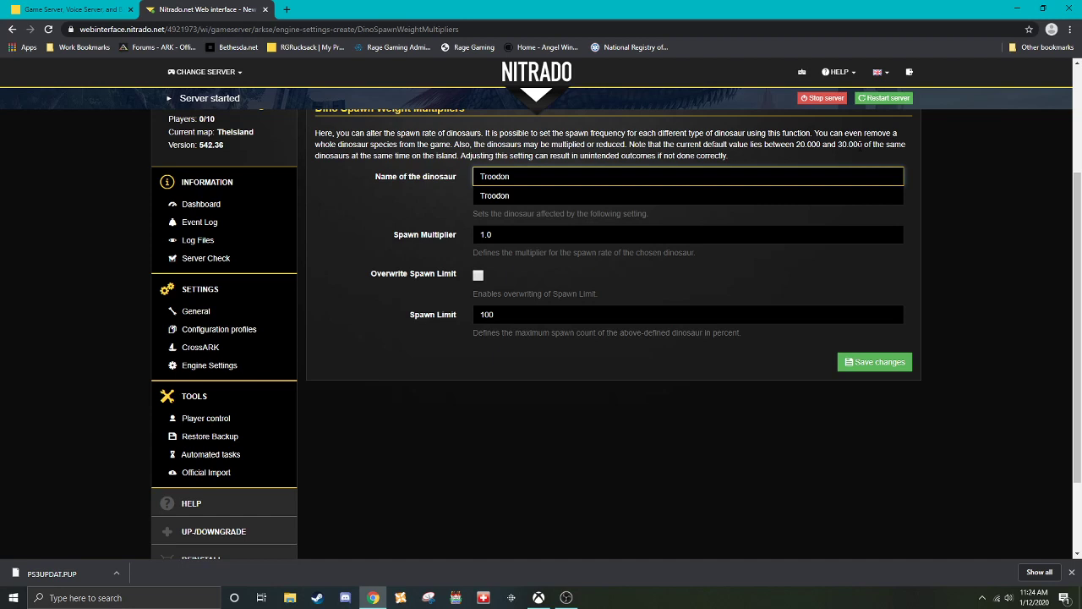
key("Tab")
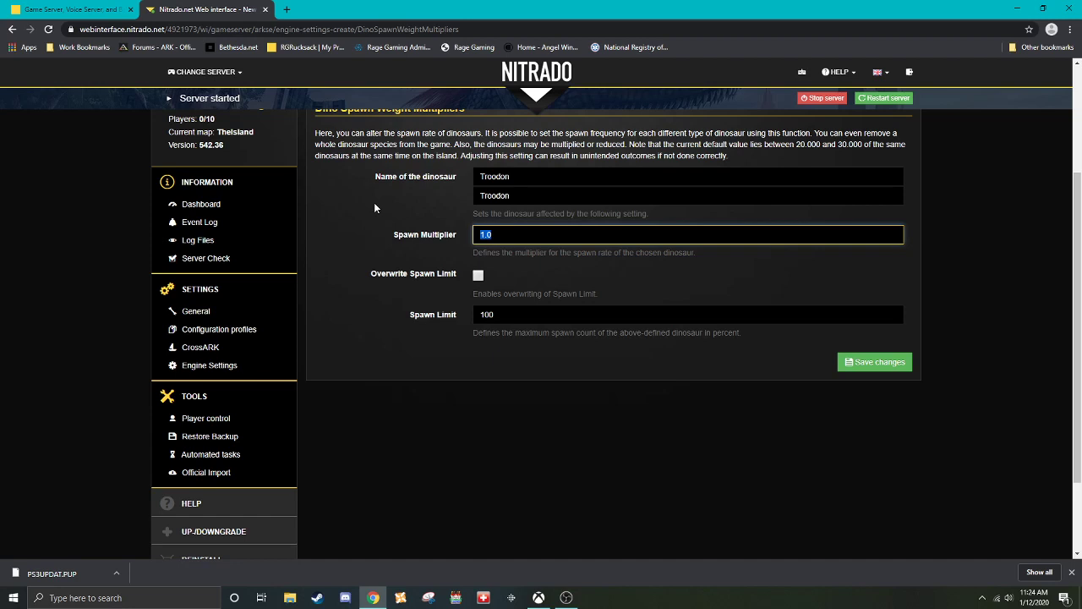
type("45.000")
double_click(507, 314)
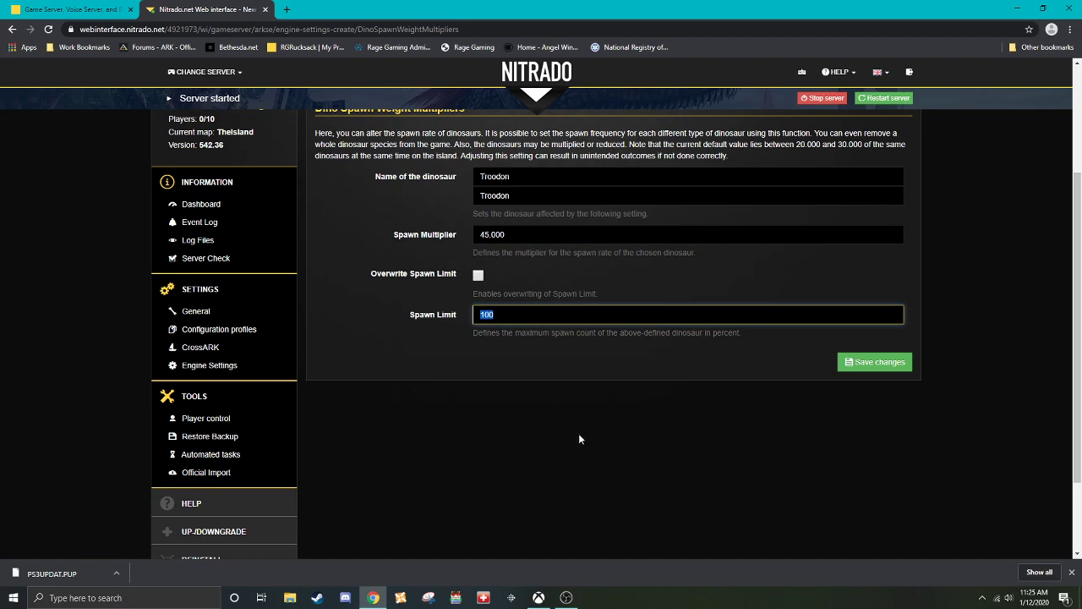
left_click(850, 367)
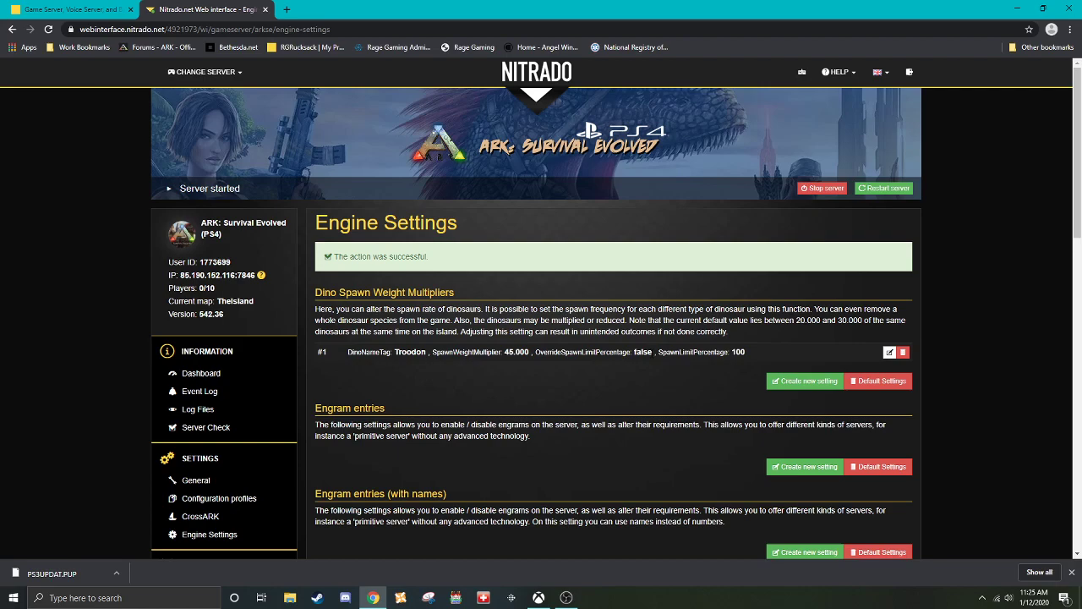
- Start a new setting under Engram entries and choose Tapejara Tek Saddle (0 XP, Level 0) as the engram
scroll(488, 339, "down", 3)
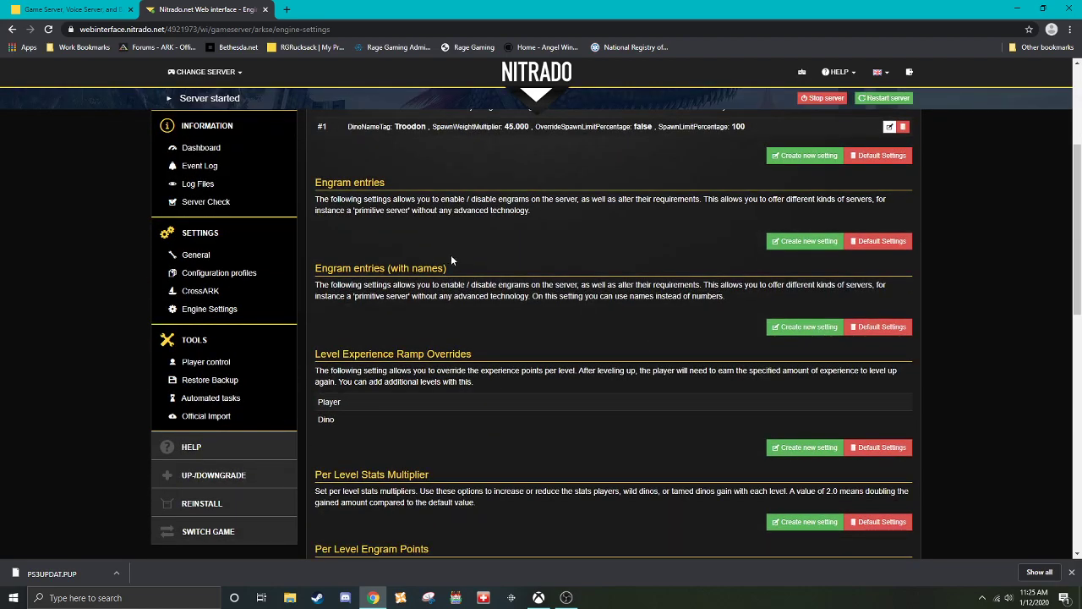
left_click(803, 243)
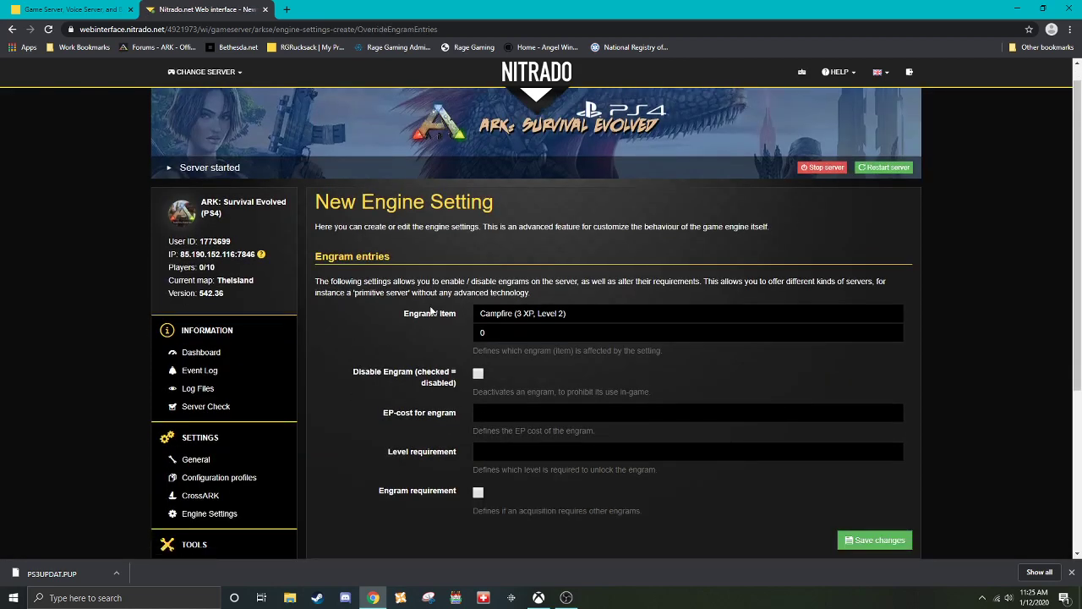
scroll(432, 311, "down", 1)
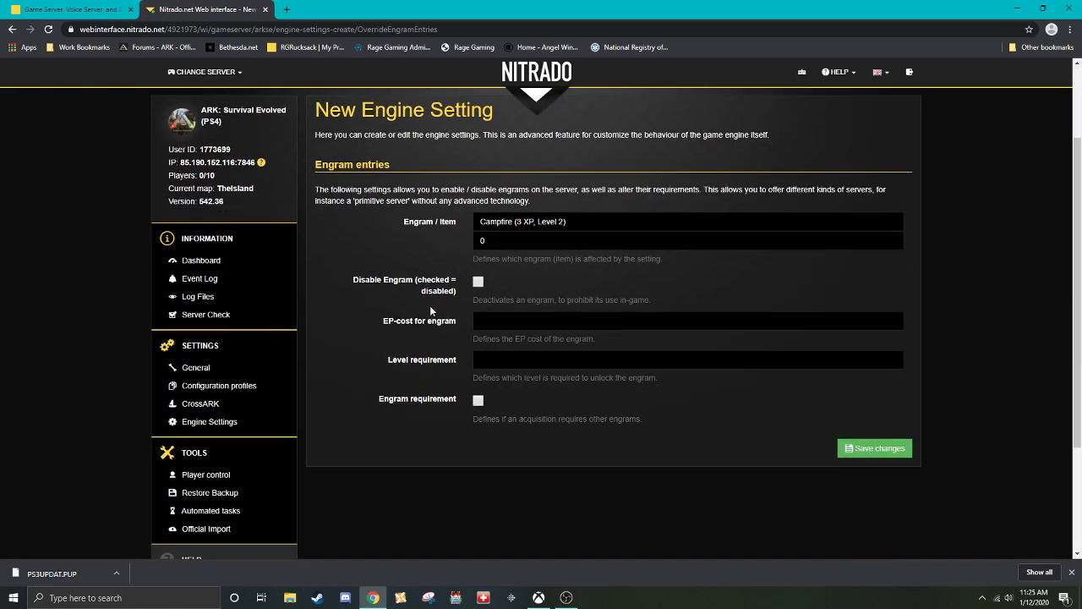
left_click(509, 223)
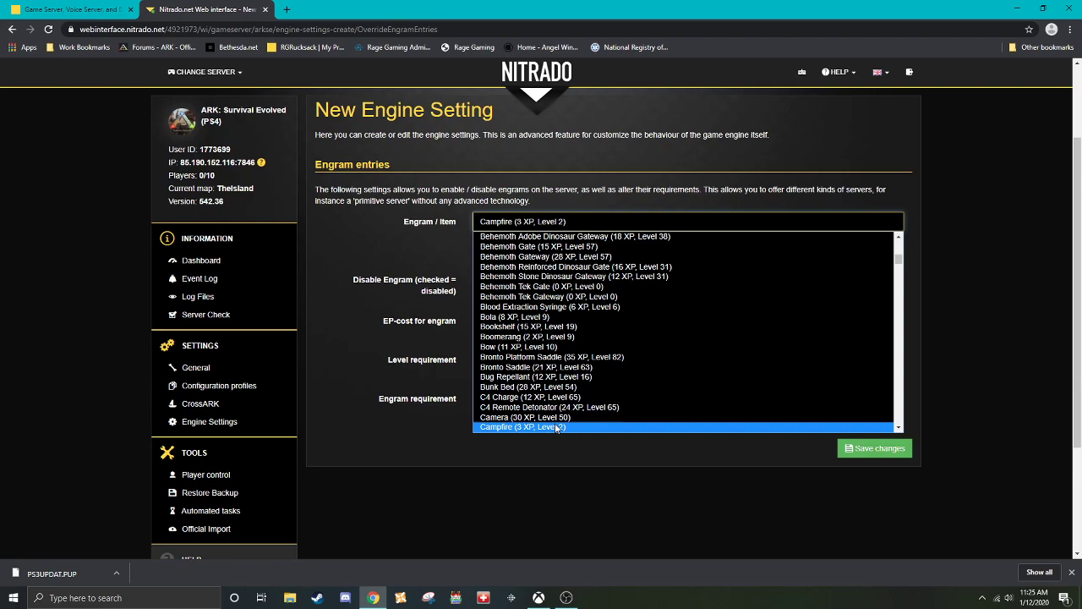
scroll(565, 338, "up", 5)
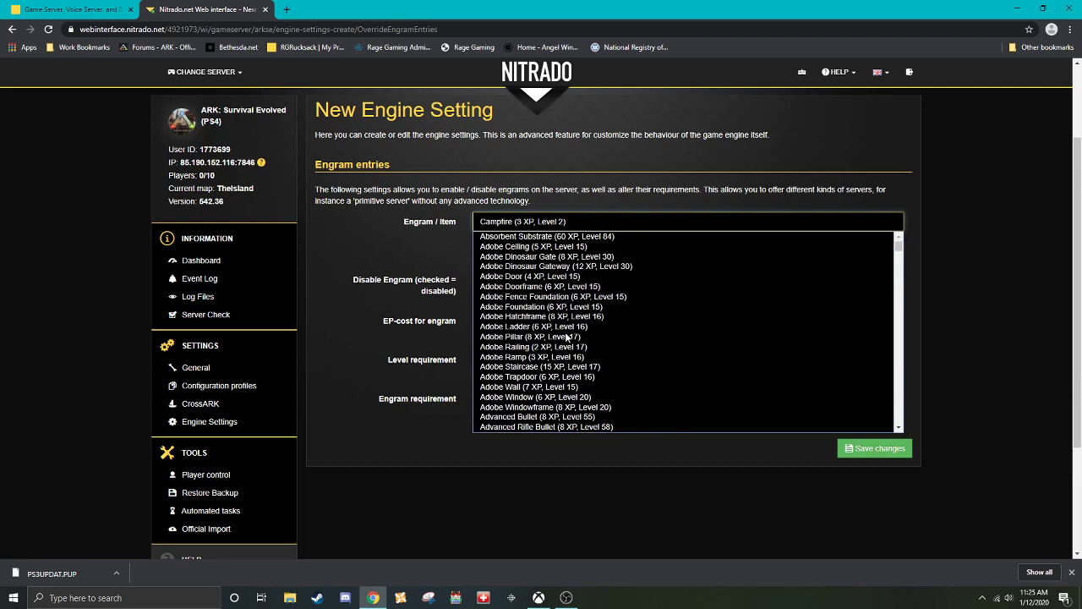
scroll(566, 336, "down", 20)
scroll(566, 337, "down", 10)
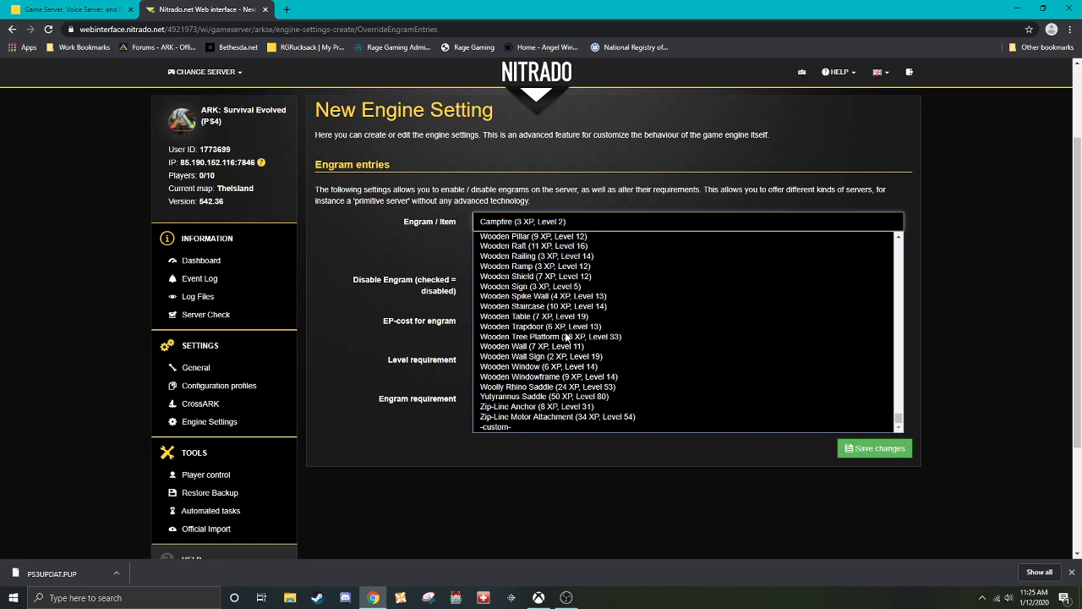
scroll(566, 330, "up", 5)
scroll(567, 323, "down", 2)
scroll(567, 324, "up", 3)
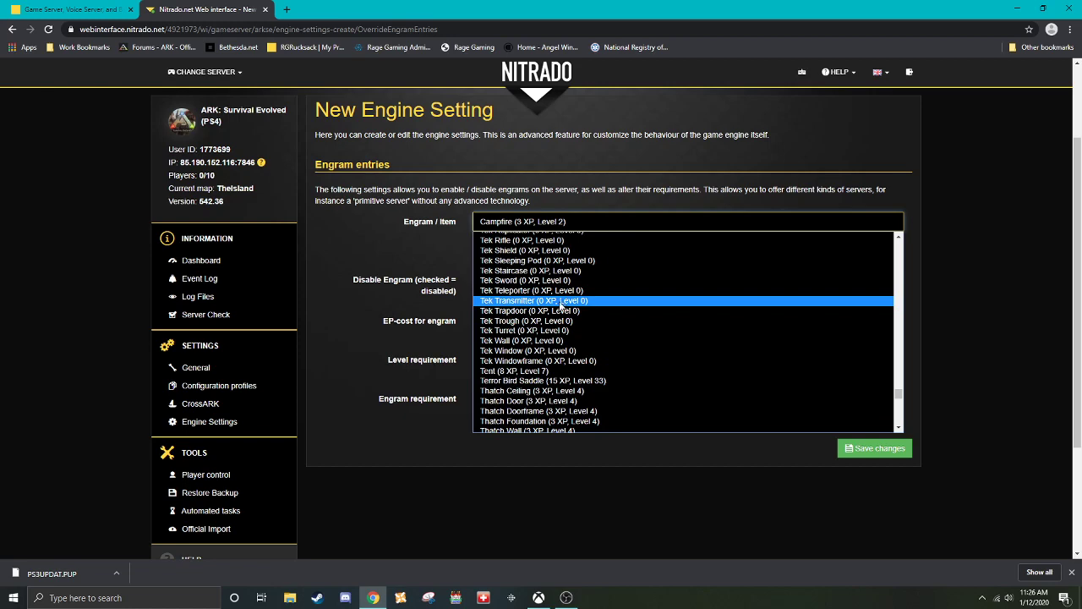
scroll(561, 306, "up", 3)
scroll(554, 315, "up", 3)
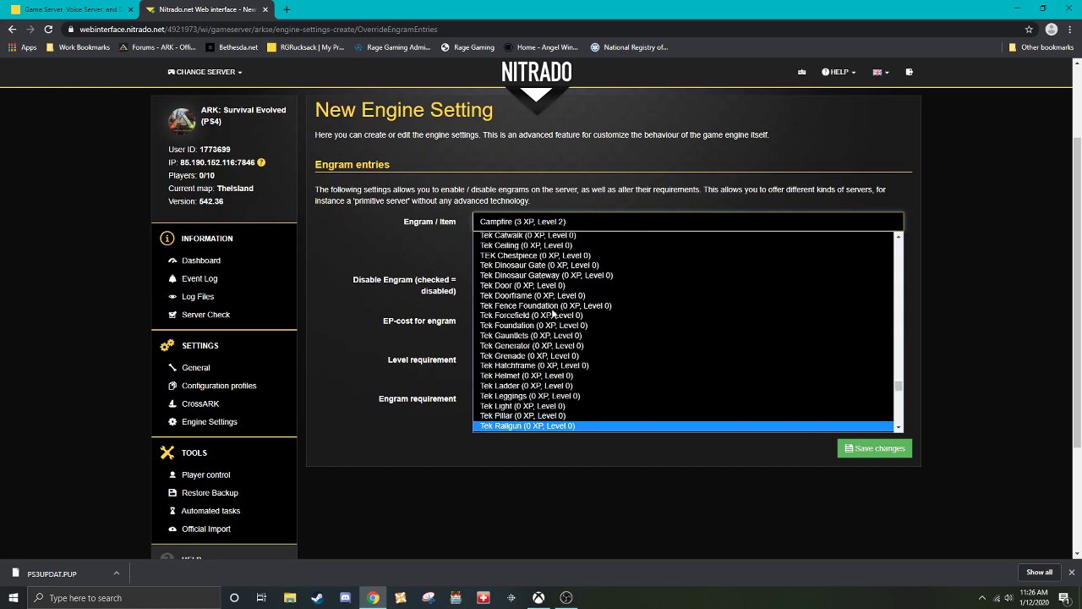
scroll(554, 314, "up", 3)
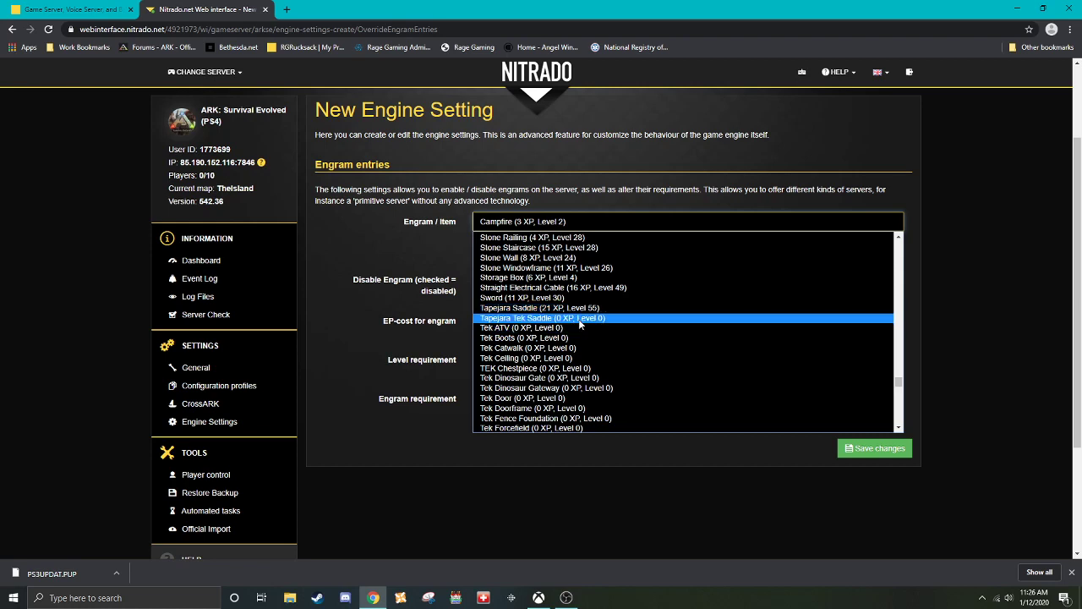
left_click(578, 319)
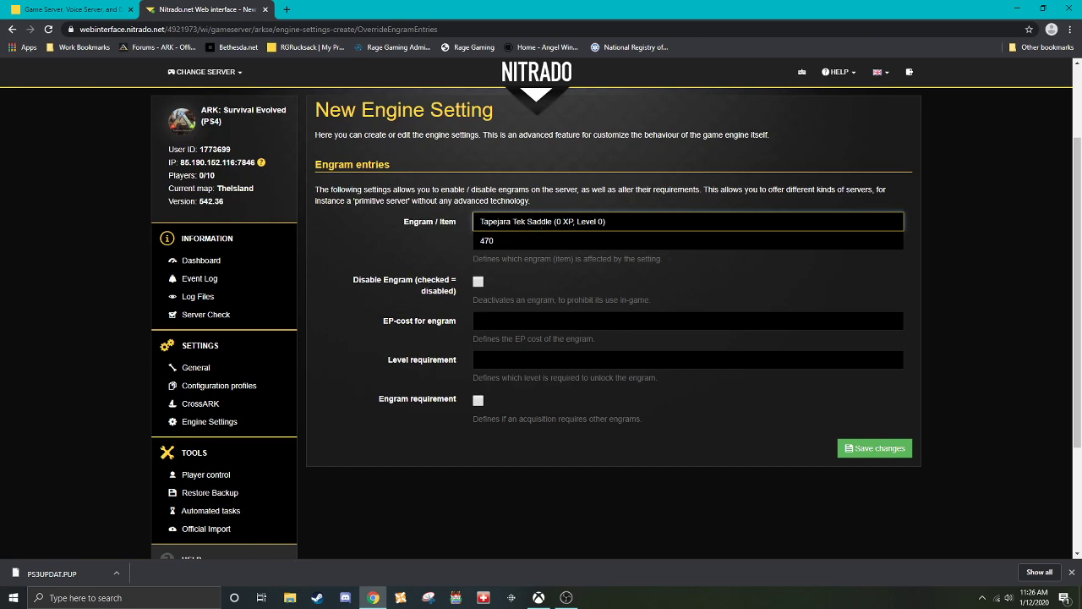
- Disable the Tapejara Tek Saddle engram, leaving its EP cost and level requirement empty
left_click(494, 241)
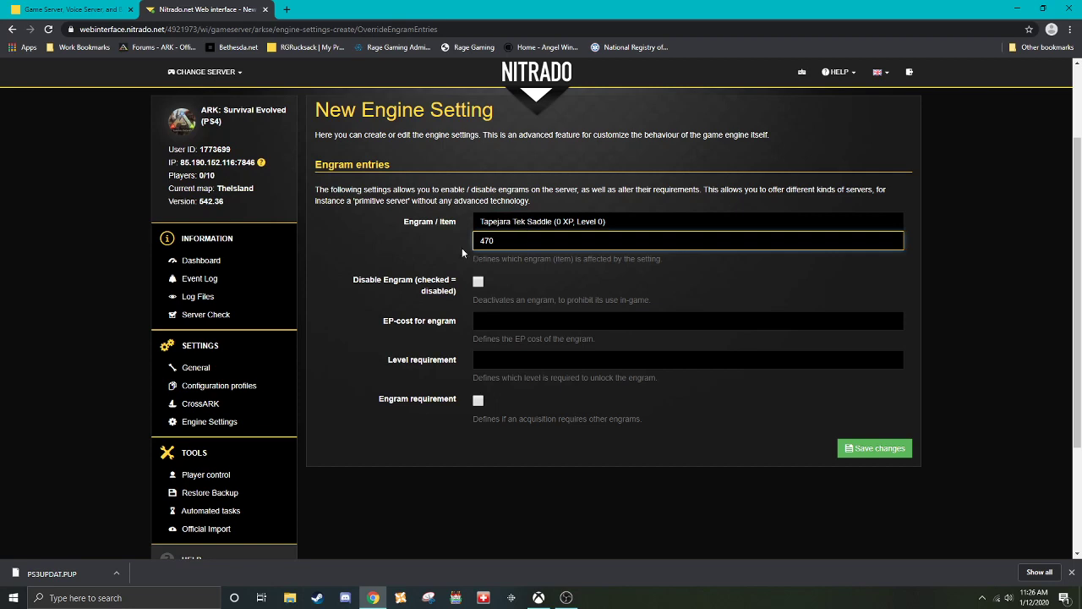
left_click(480, 283)
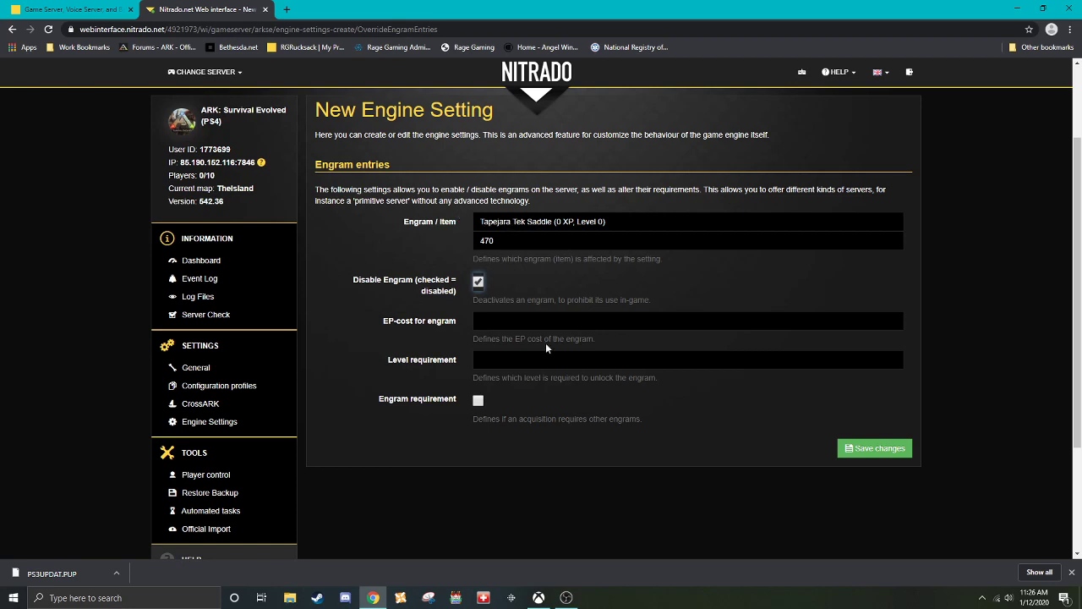
left_click(481, 321)
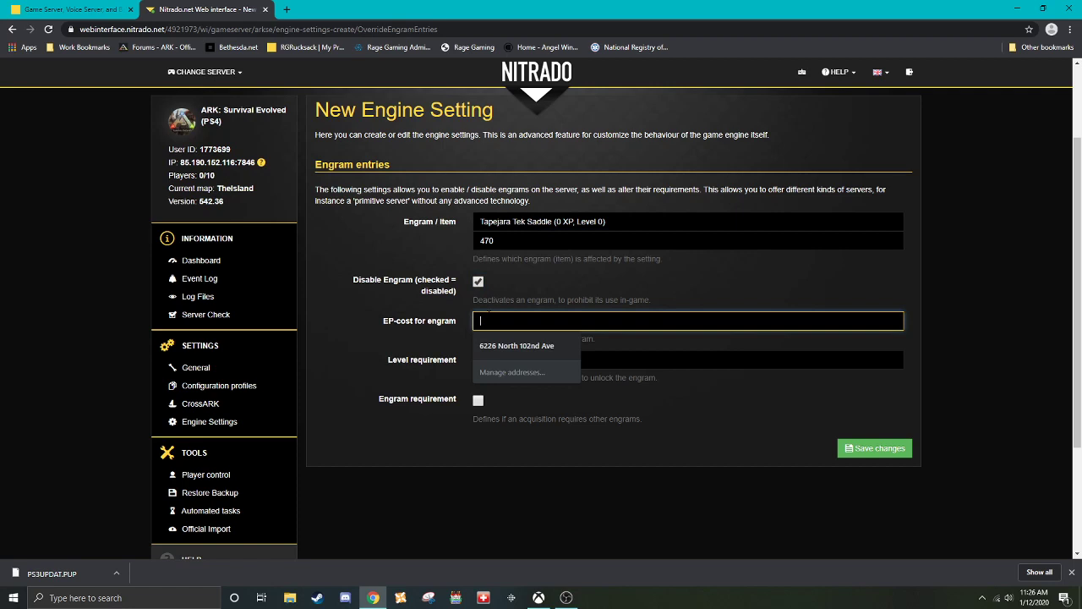
left_click(400, 373)
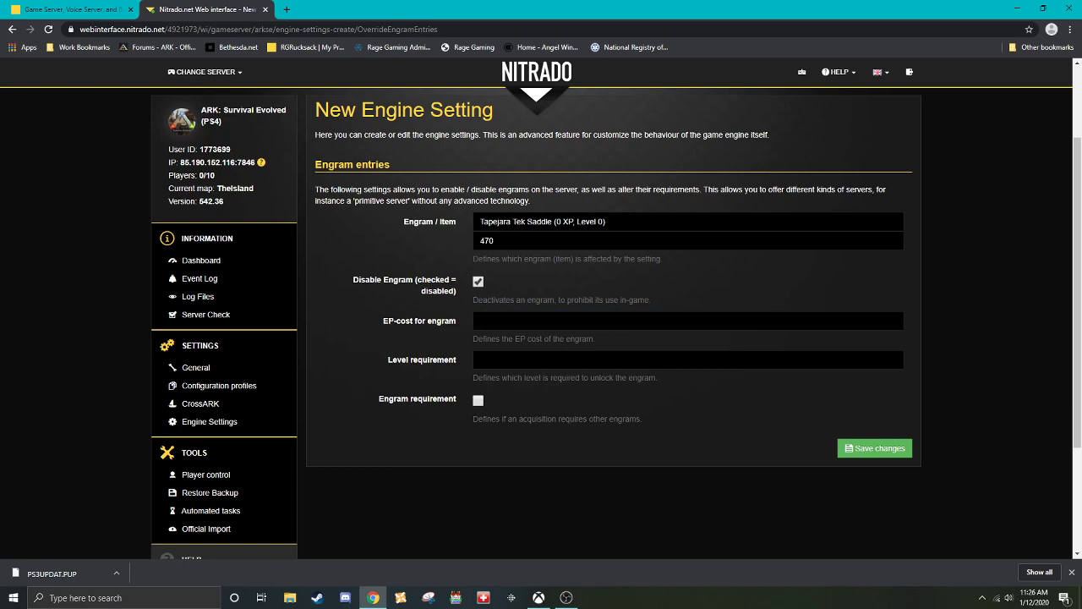
left_click(480, 360)
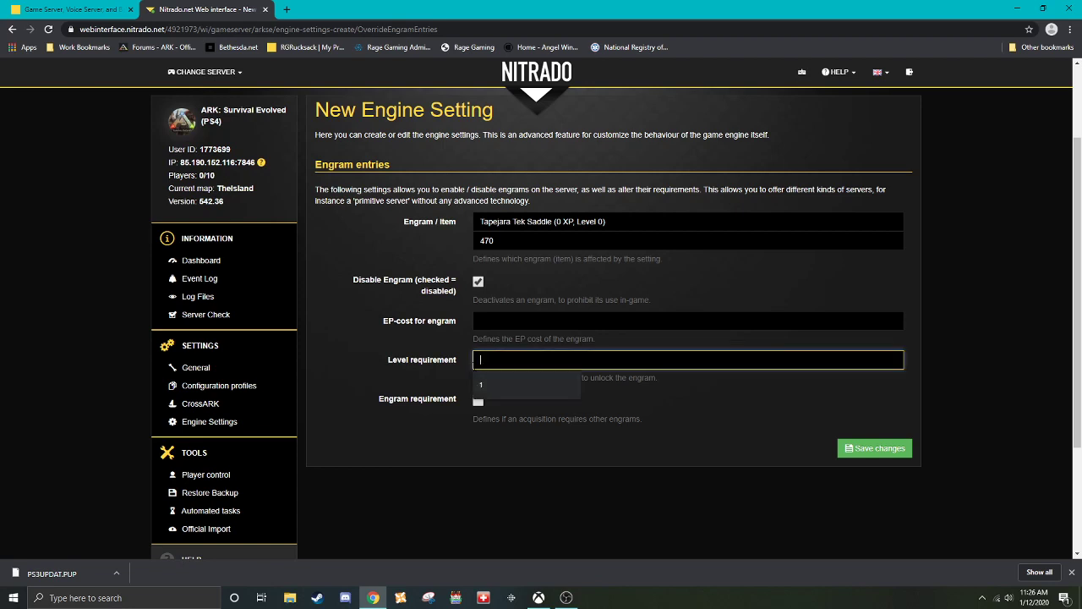
left_click(460, 366)
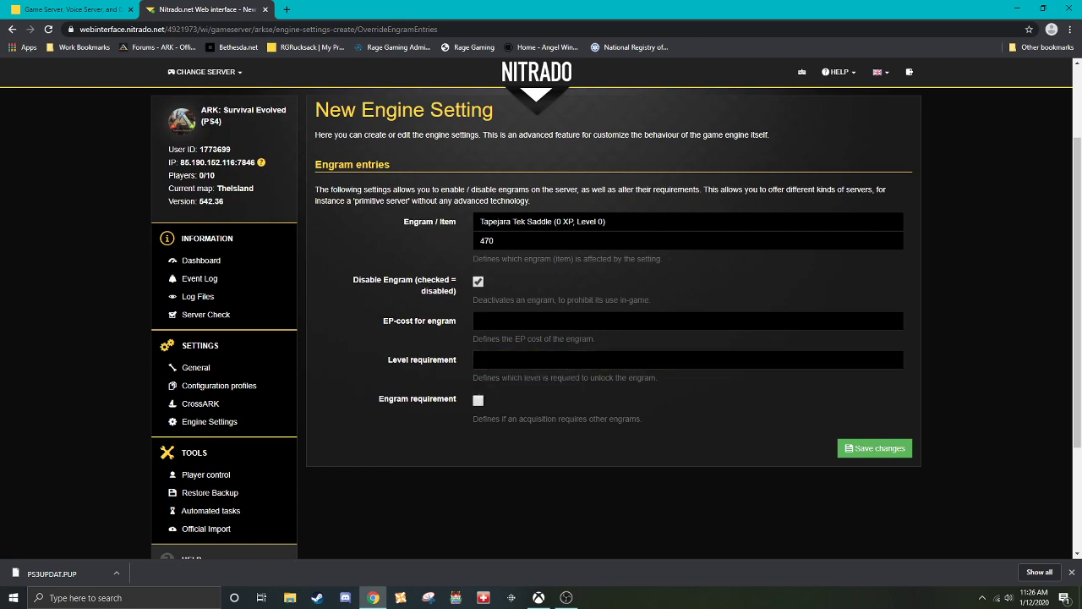
left_click(510, 362)
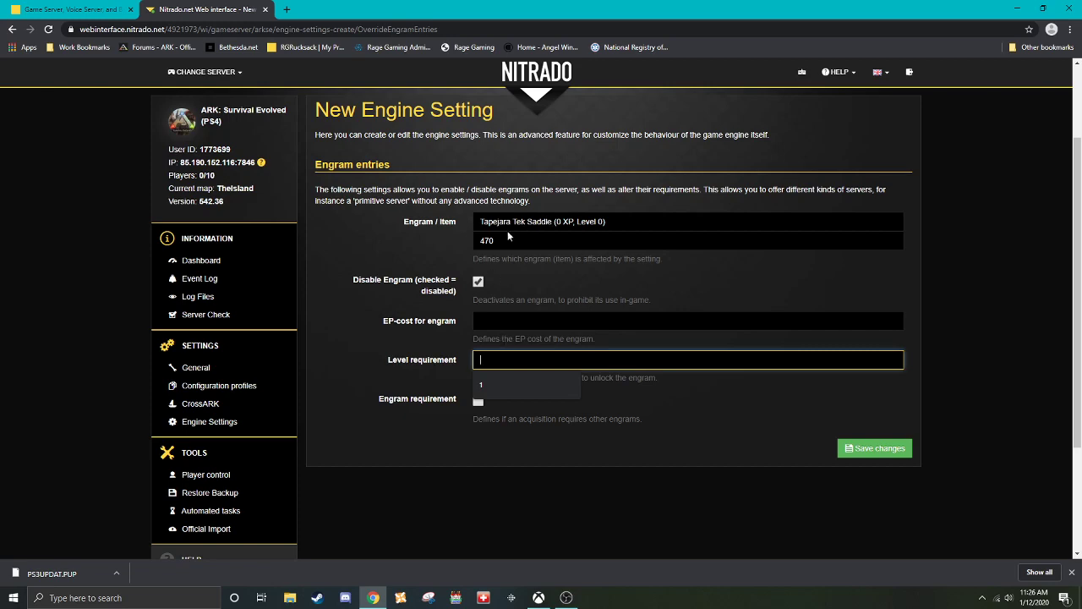
- Leave the engram requirement option unchecked and save the new engram entry
scroll(470, 303, "down", 3)
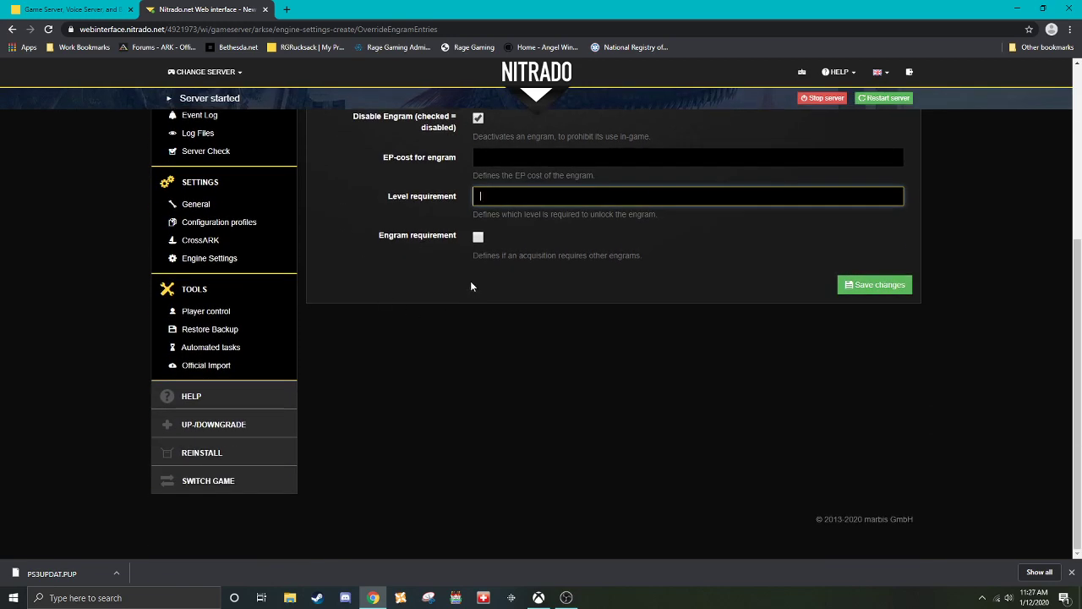
scroll(467, 287, "up", 1)
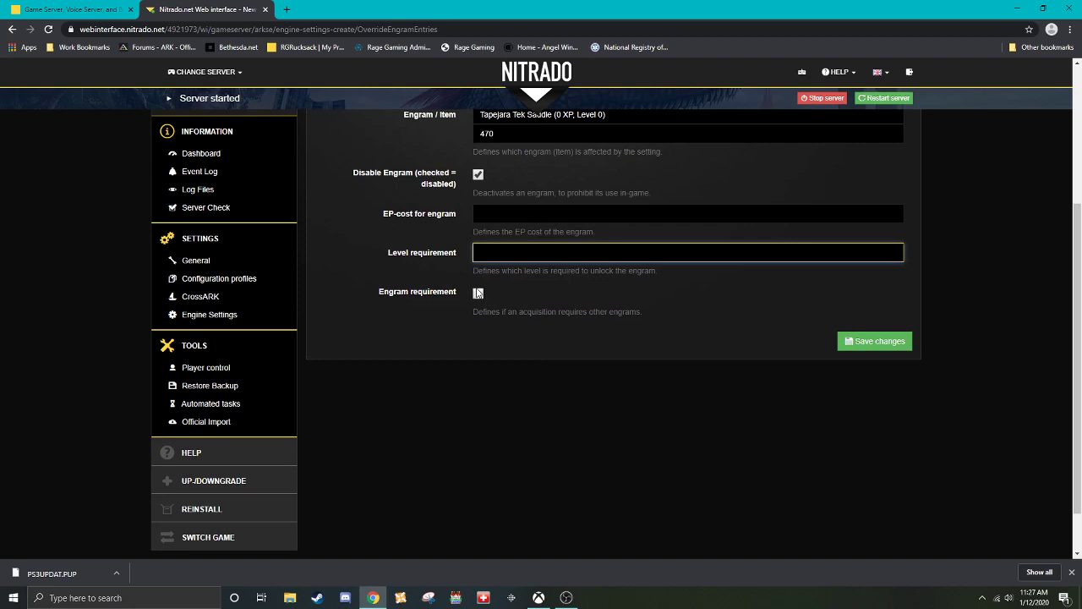
left_click(479, 295)
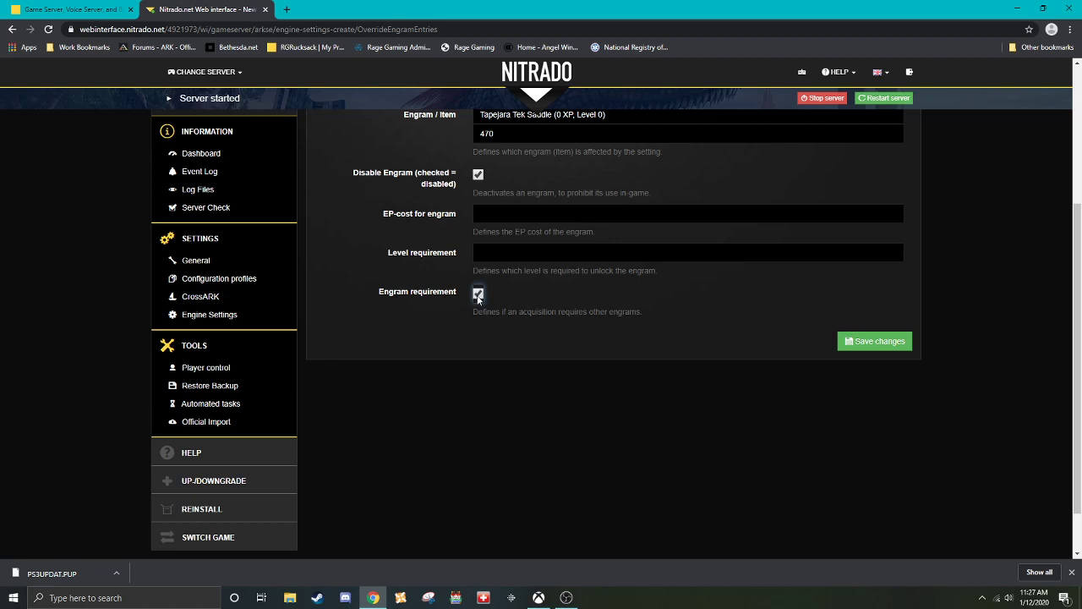
left_click(478, 296)
left_click(884, 343)
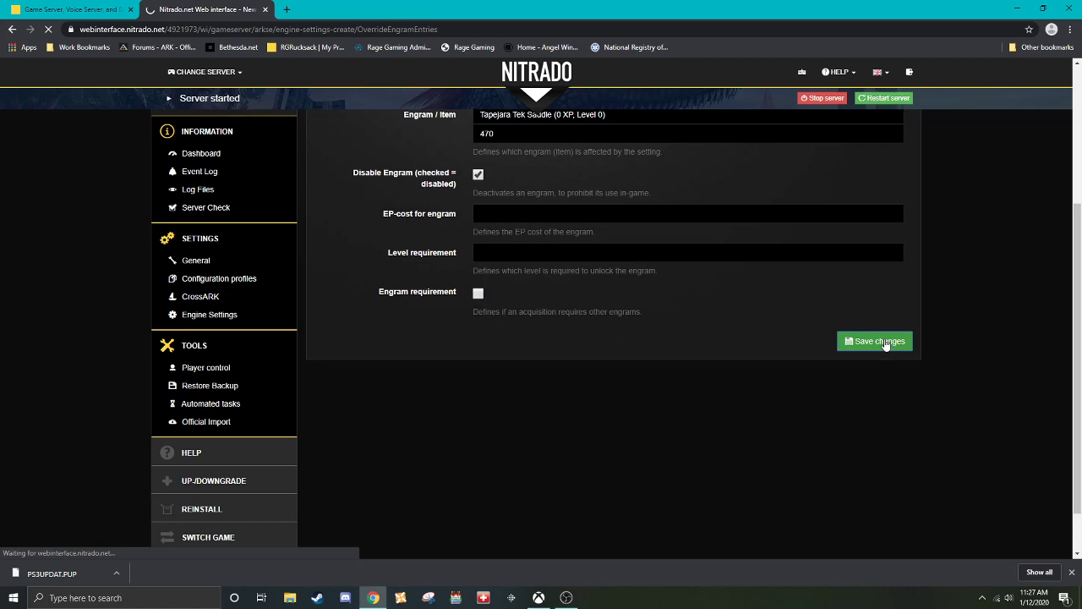
- Start a new setting under Level Experience Ramp Overrides and apply it to Player
scroll(474, 465, "down", 3)
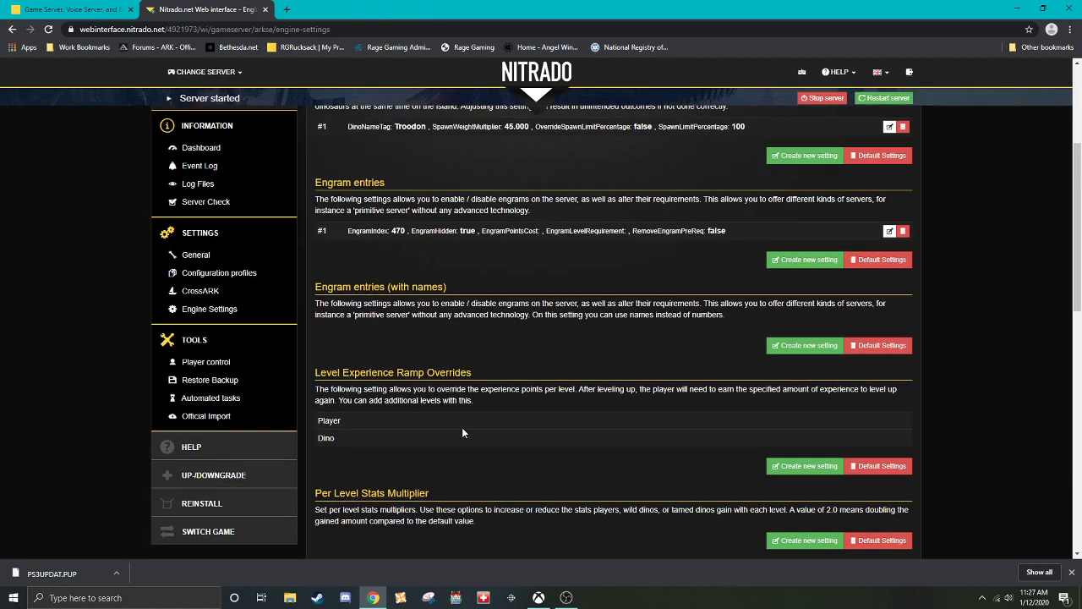
double_click(398, 230)
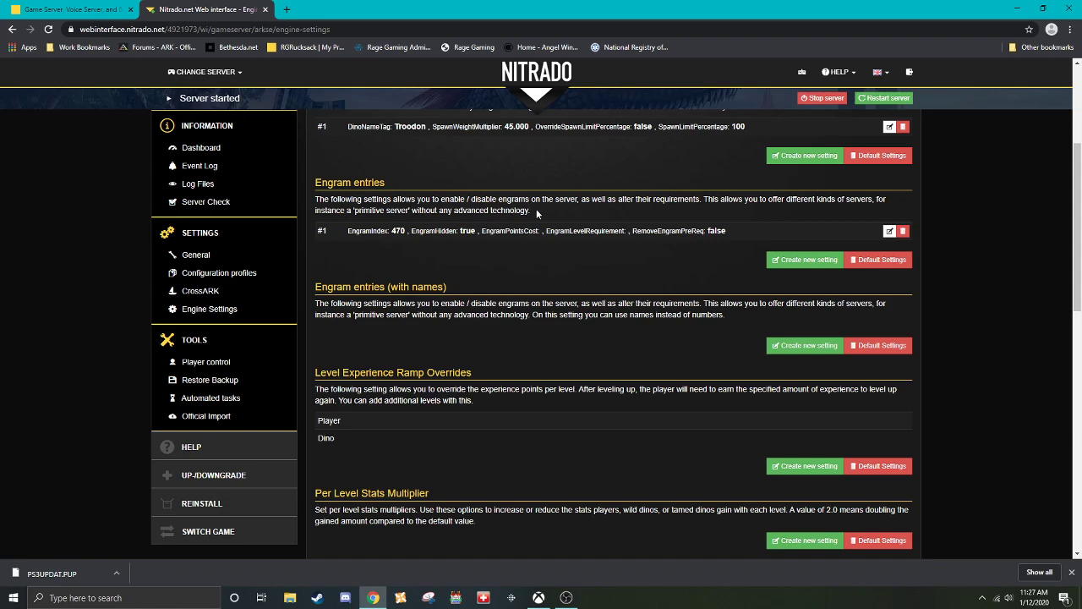
scroll(536, 208, "down", 1)
right_click(338, 334)
left_click(387, 334)
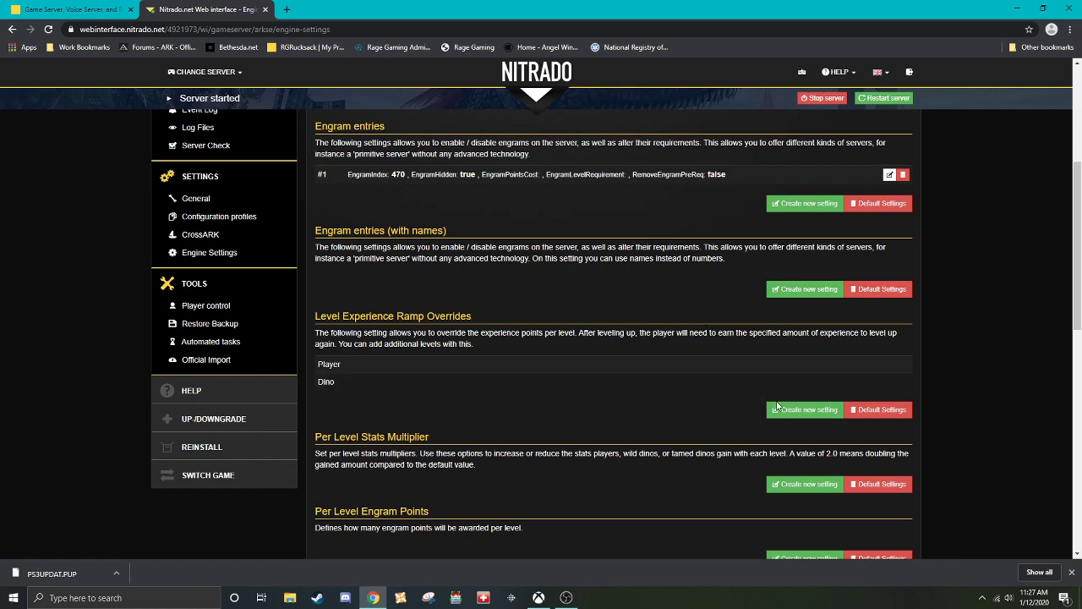
left_click(785, 410)
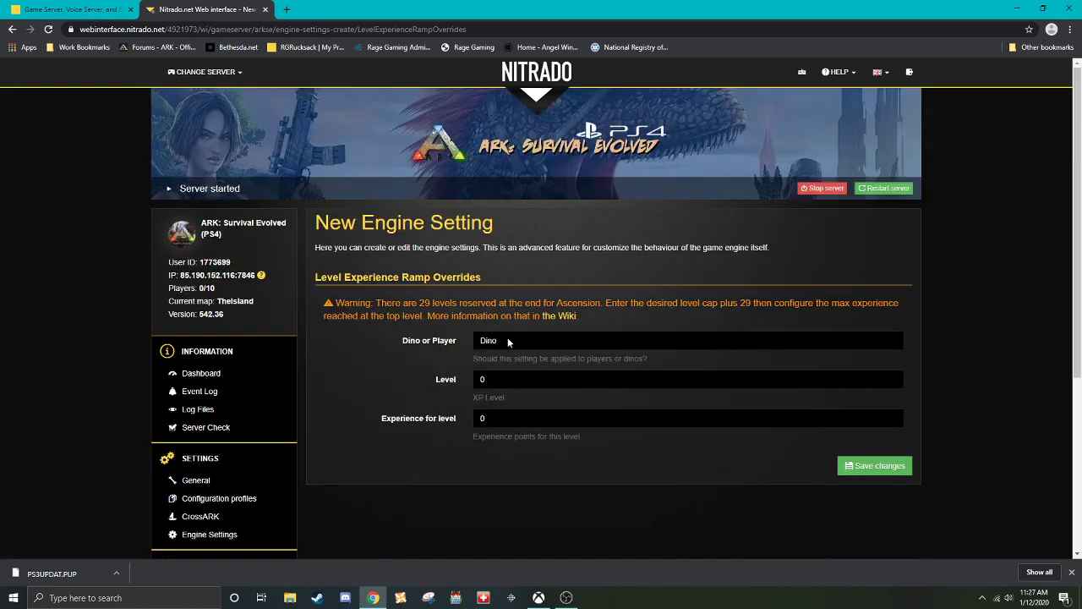
left_click(508, 341)
left_click(495, 365)
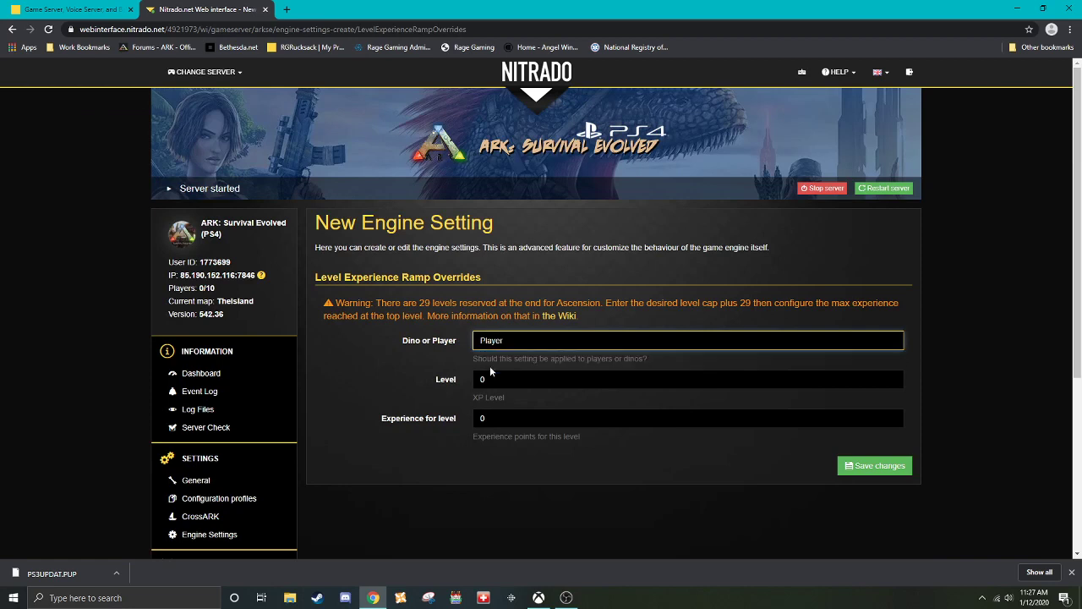
- Set the override to level 1 with 100 experience points and save it
key("Tab")
type("1")
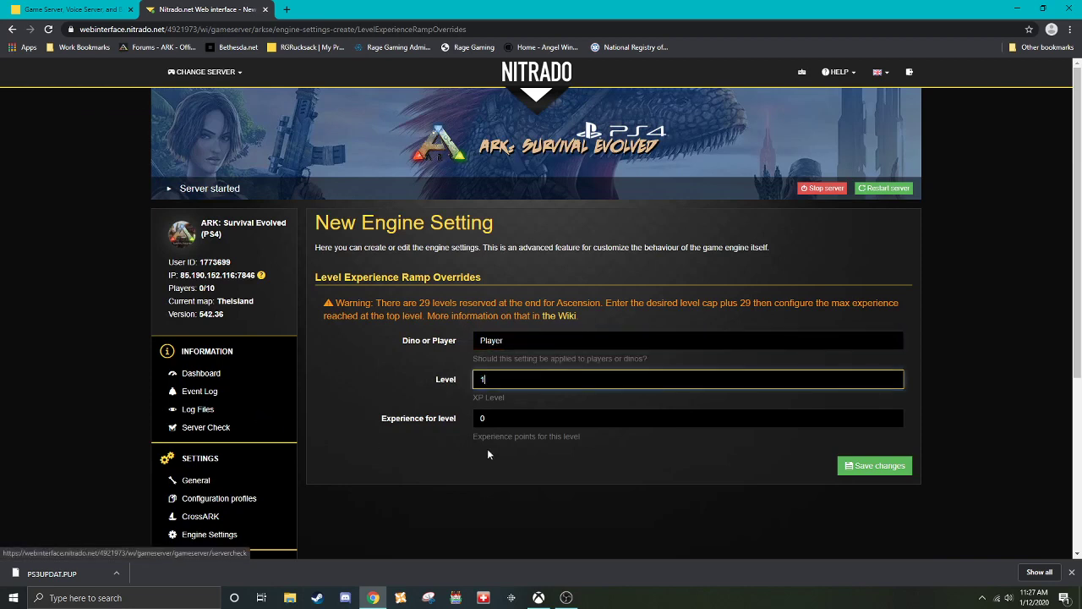
key("Tab")
type("100")
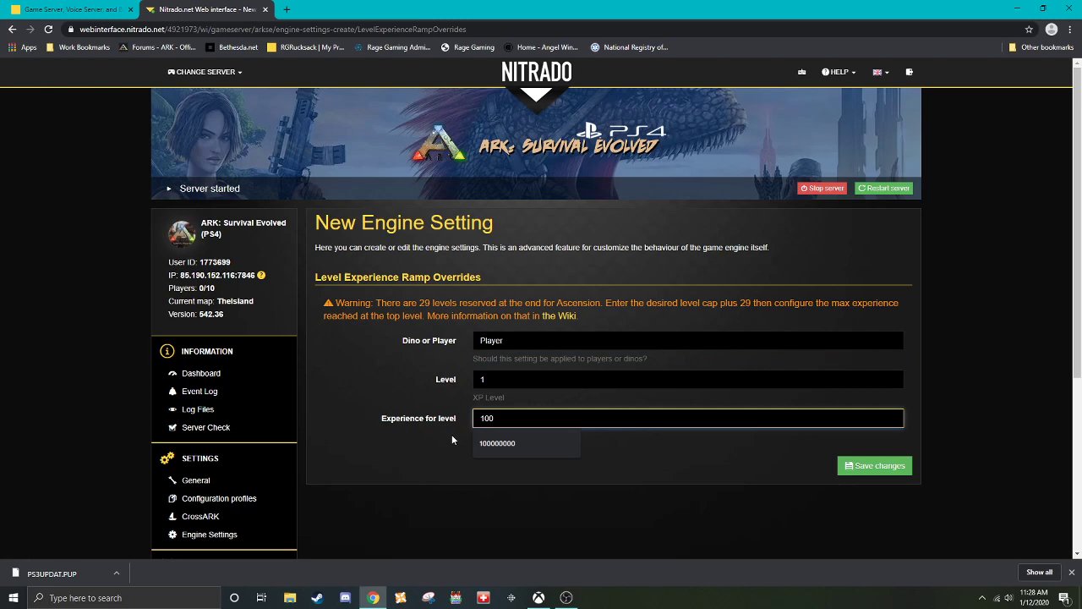
left_click(452, 434)
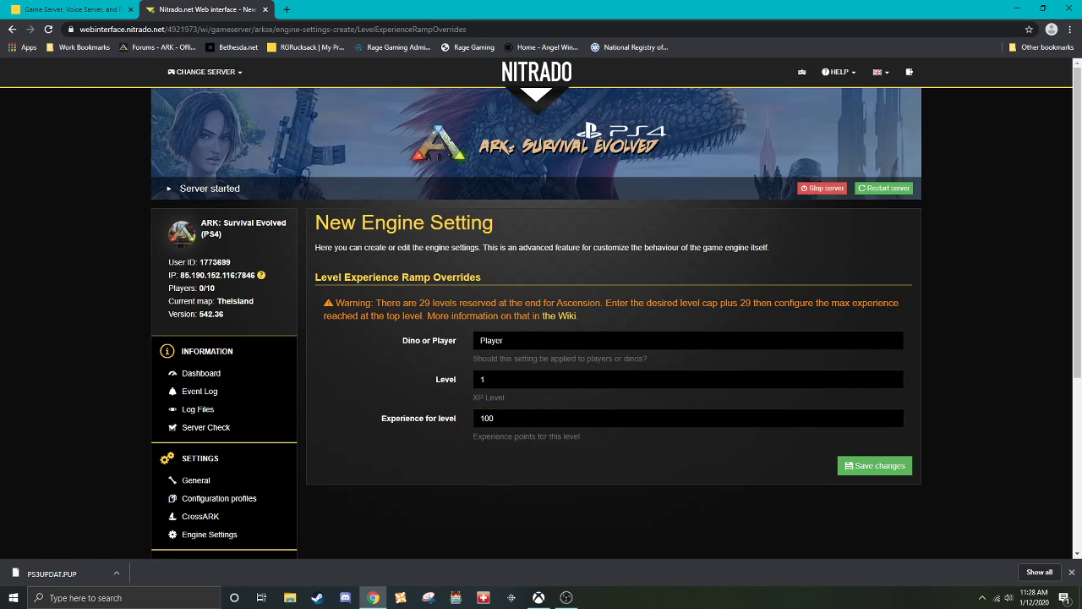
left_click(876, 470)
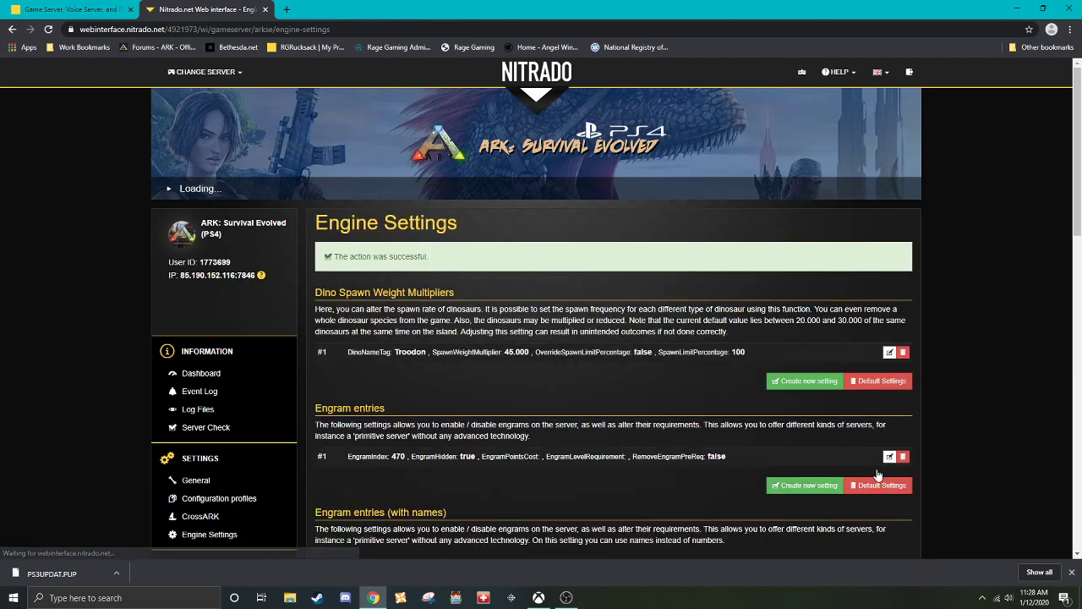
- Start a new setting under Per Level Stats Multiplier with Player as the creature
scroll(670, 403, "down", 5)
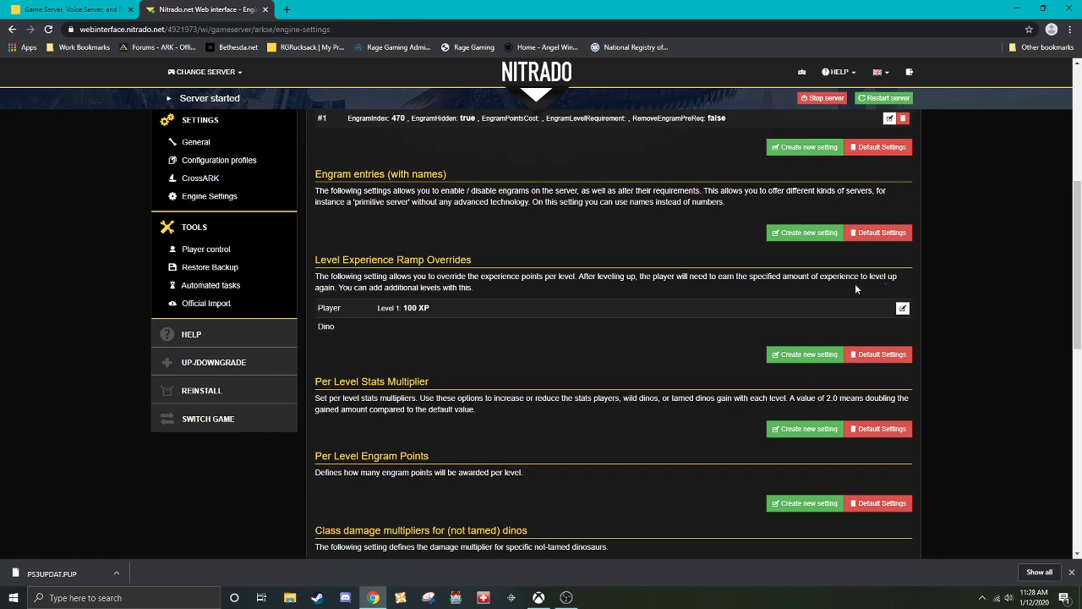
scroll(436, 390, "down", 1)
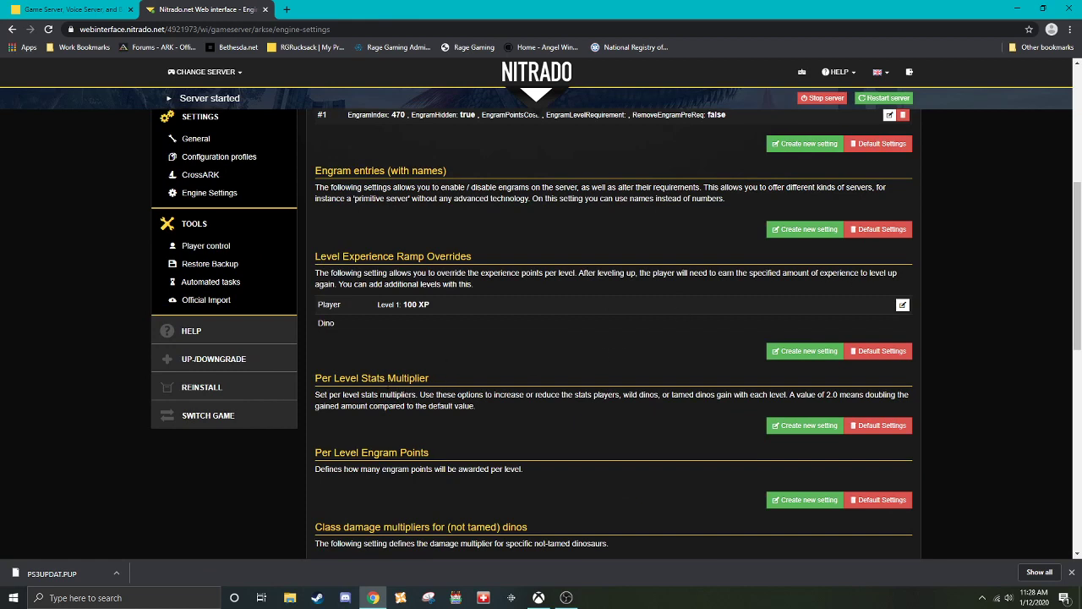
left_click(771, 373)
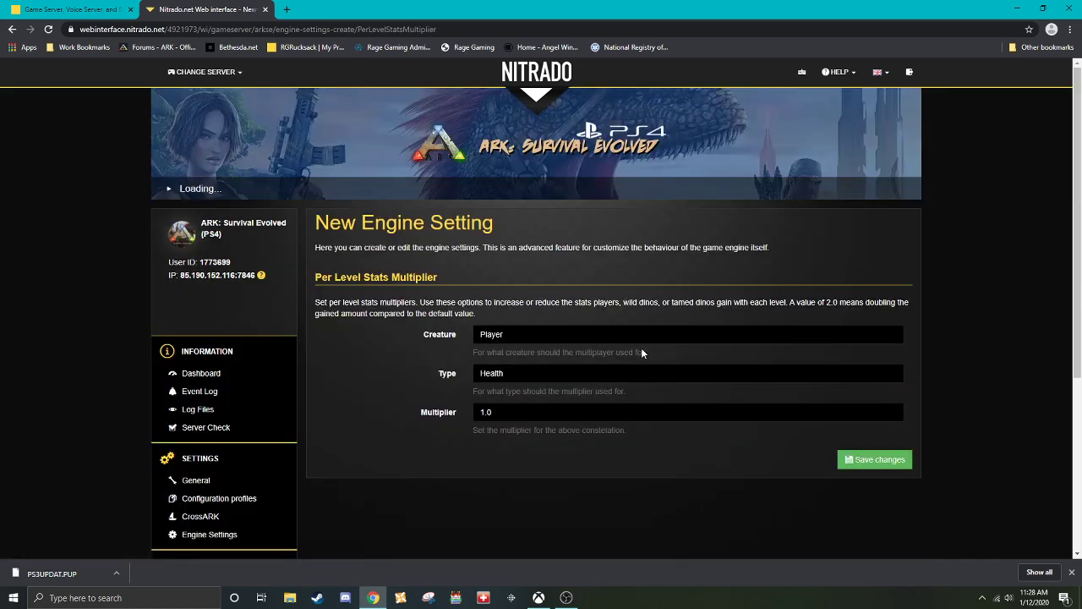
left_click(482, 334)
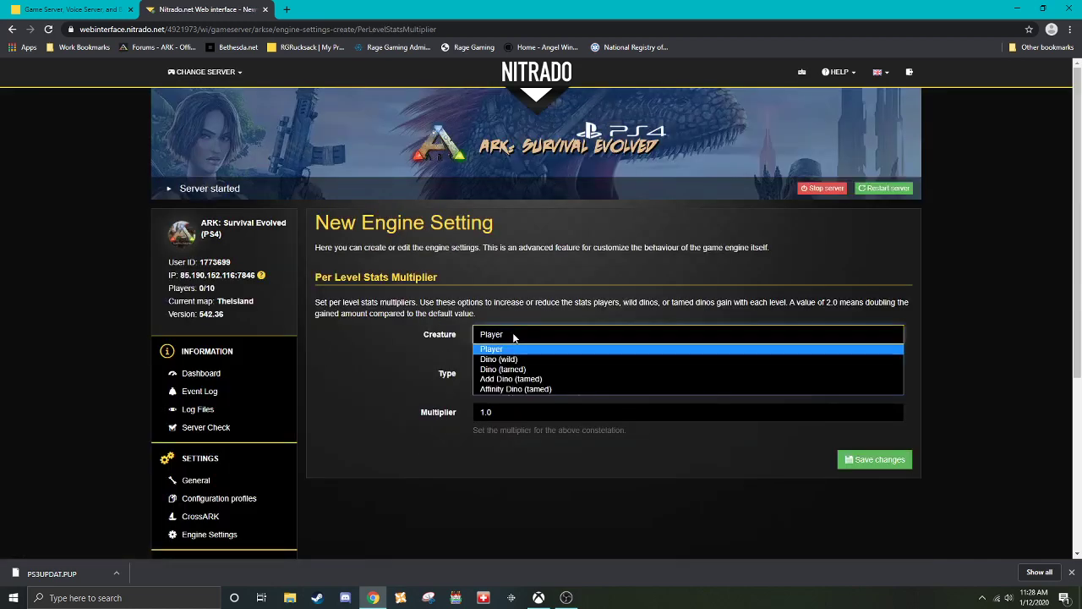
left_click(512, 333)
left_click(513, 333)
left_click(481, 348)
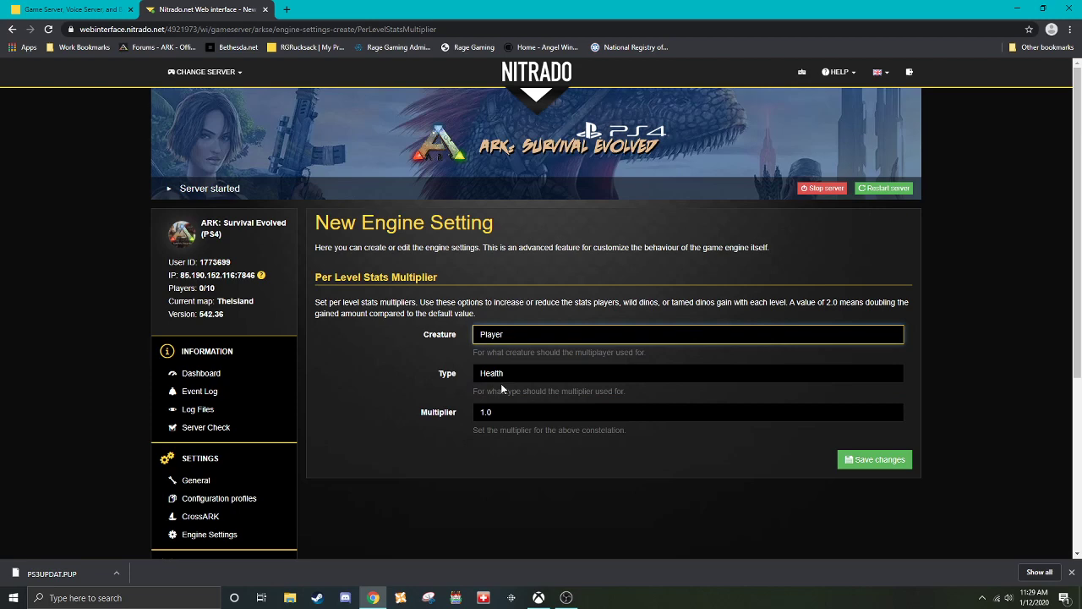
- Choose Weight as the stat type, set its multiplier to 2515416, and save the setting
left_click(501, 377)
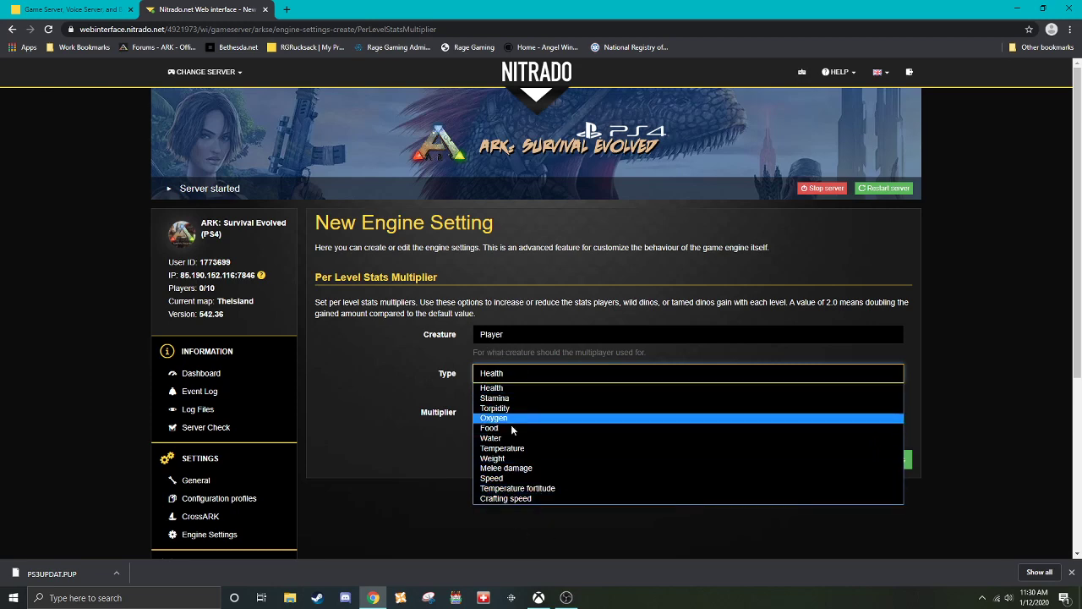
left_click(524, 459)
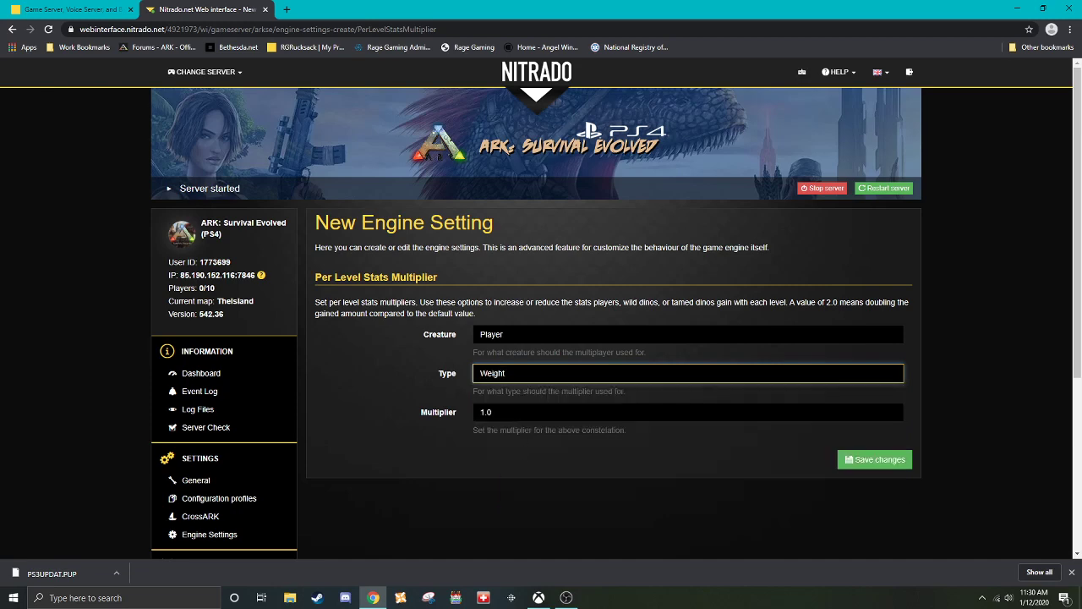
key("Tab")
type("2515416")
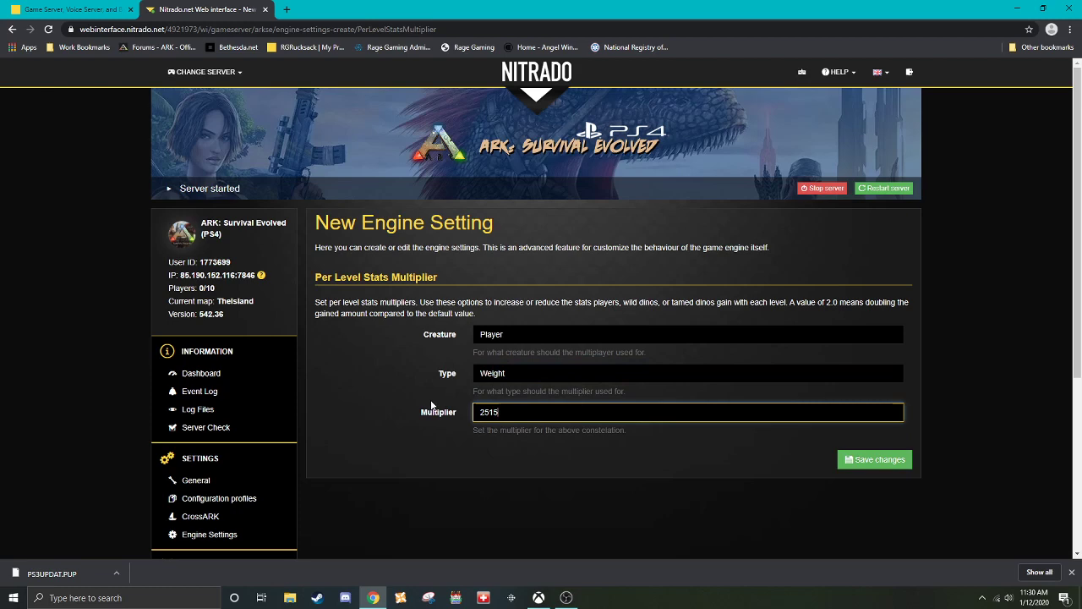
left_click(862, 460)
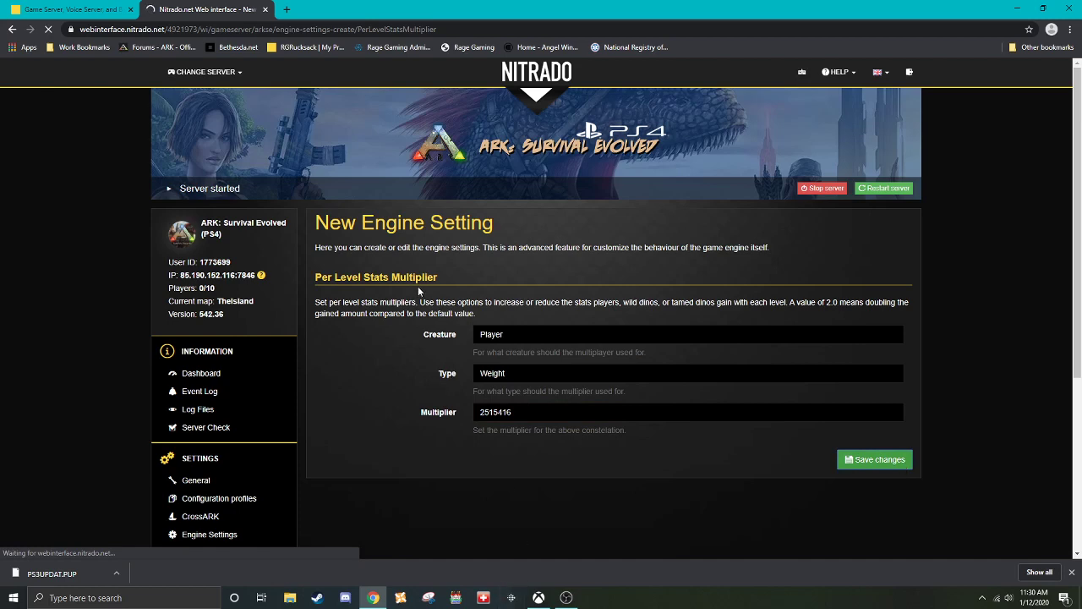
- Look at the new setting form for Per Level Engram Points and return to the Engine Settings overview
scroll(454, 278, "down", 3)
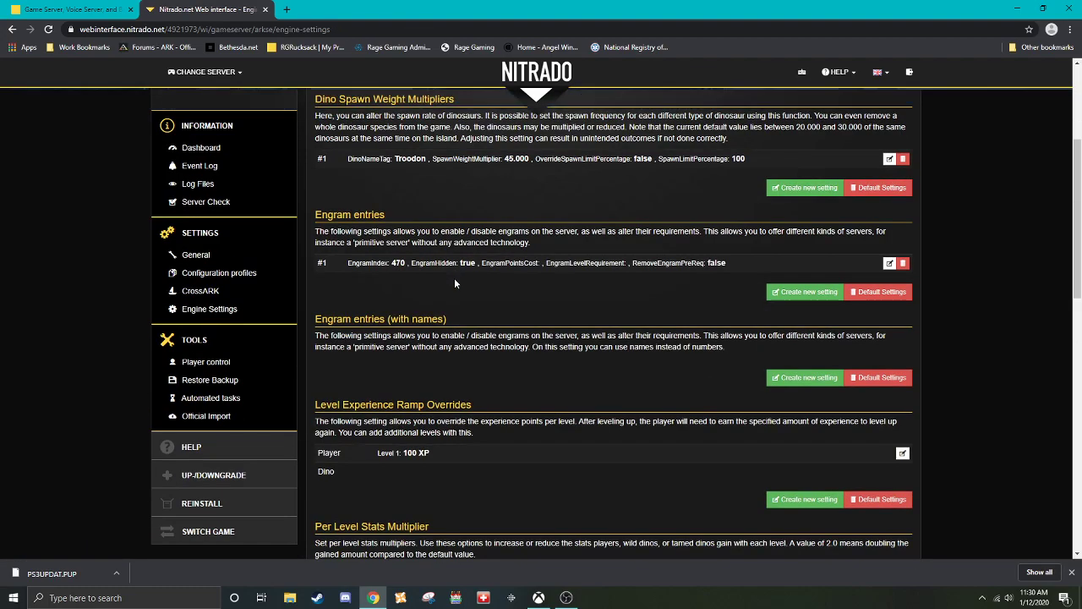
scroll(454, 277, "up", 2)
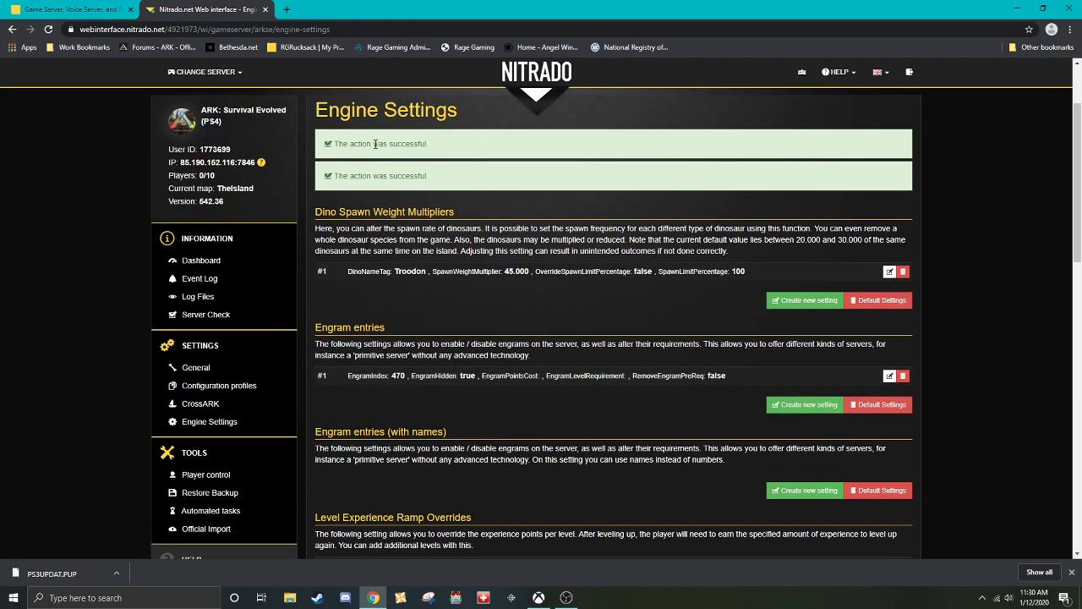
left_click_drag(431, 179, 322, 193)
scroll(333, 192, "down", 4)
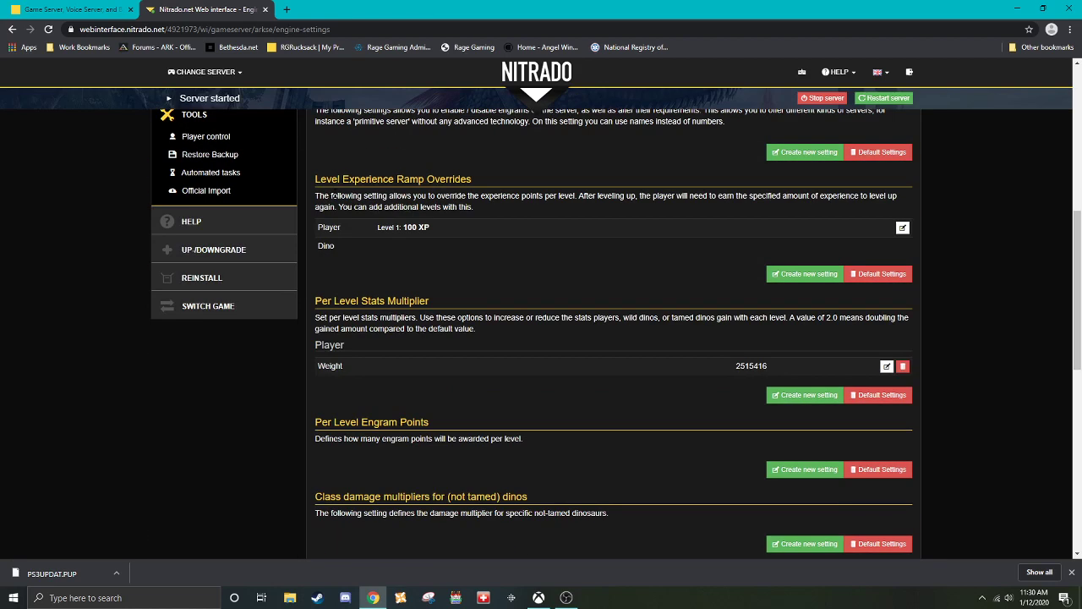
scroll(339, 206, "down", 2)
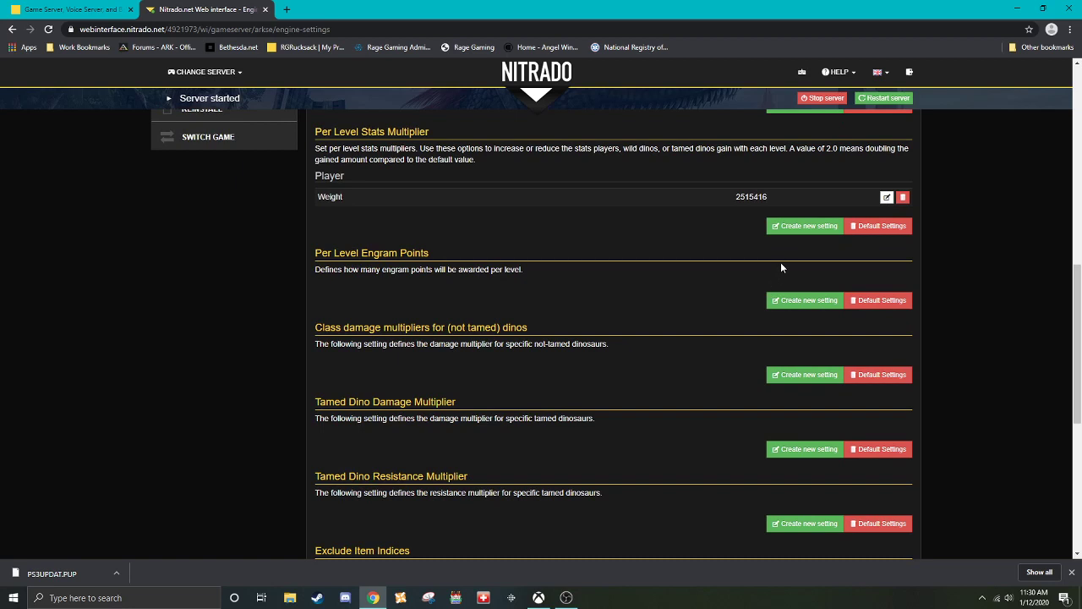
left_click(772, 304)
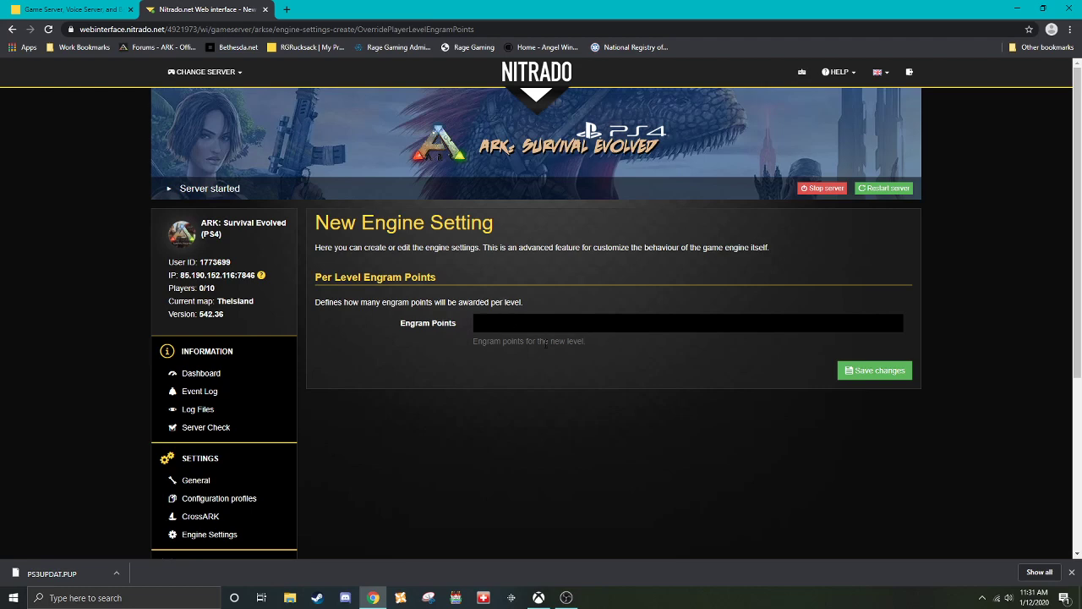
left_click(233, 537)
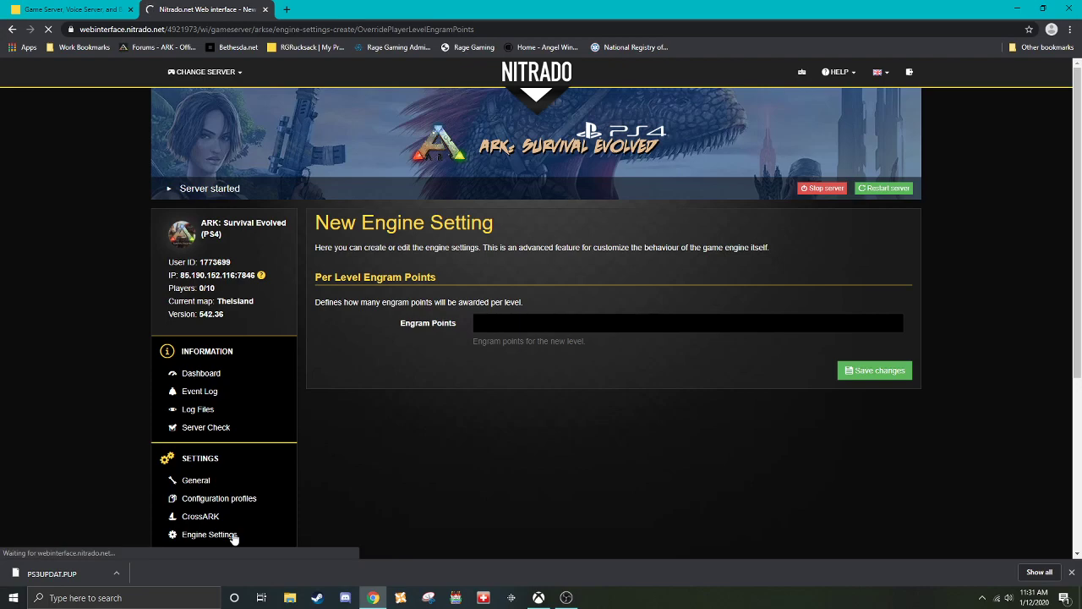
- Start a new setting under Resource Harvest Multiplier
scroll(545, 342, "down", 15)
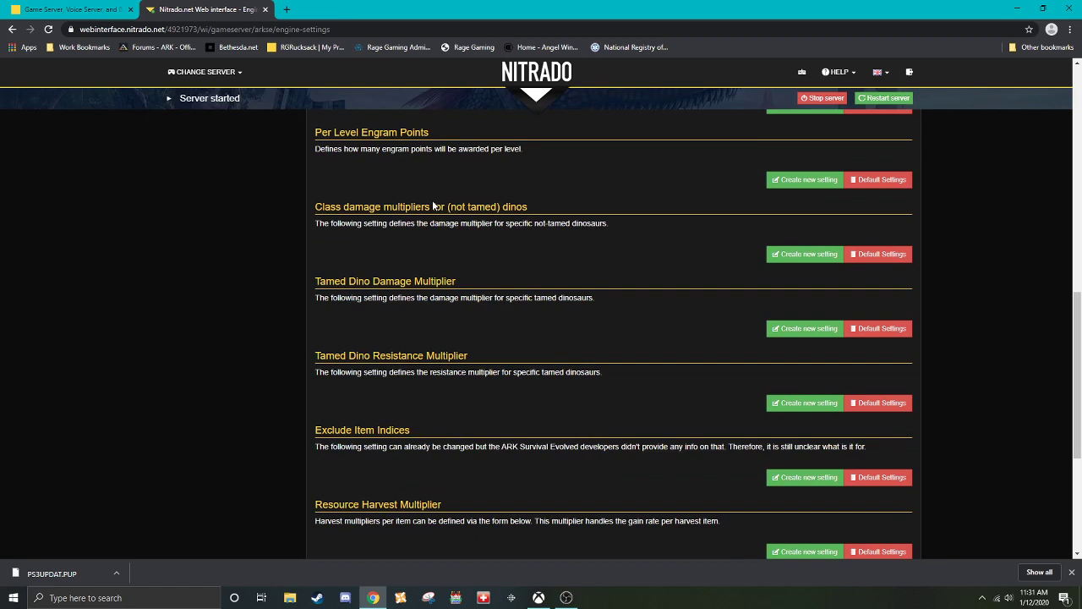
scroll(433, 206, "up", 2)
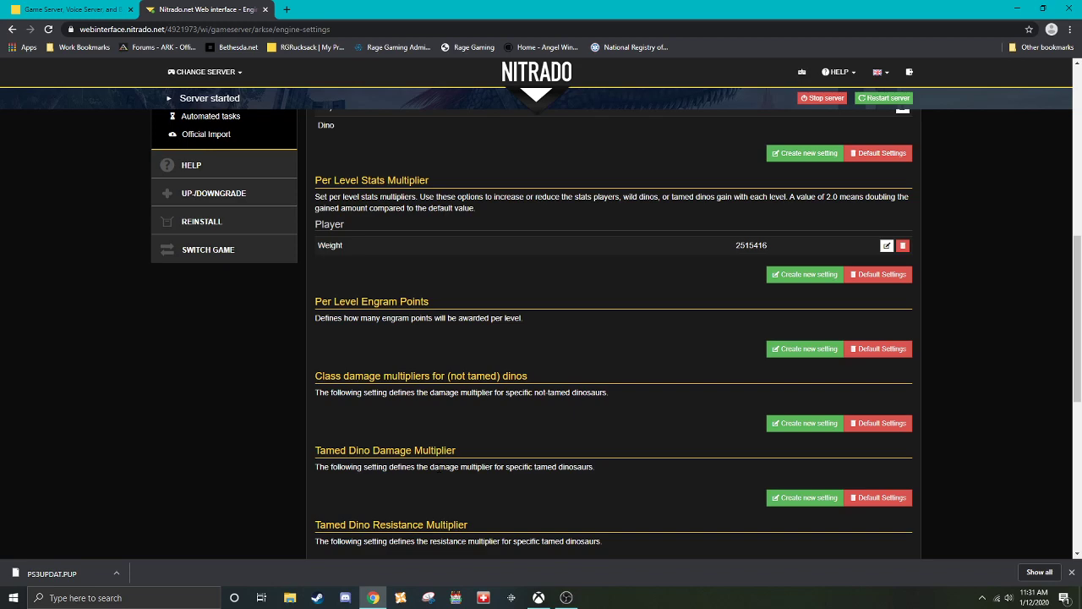
scroll(431, 464, "down", 1)
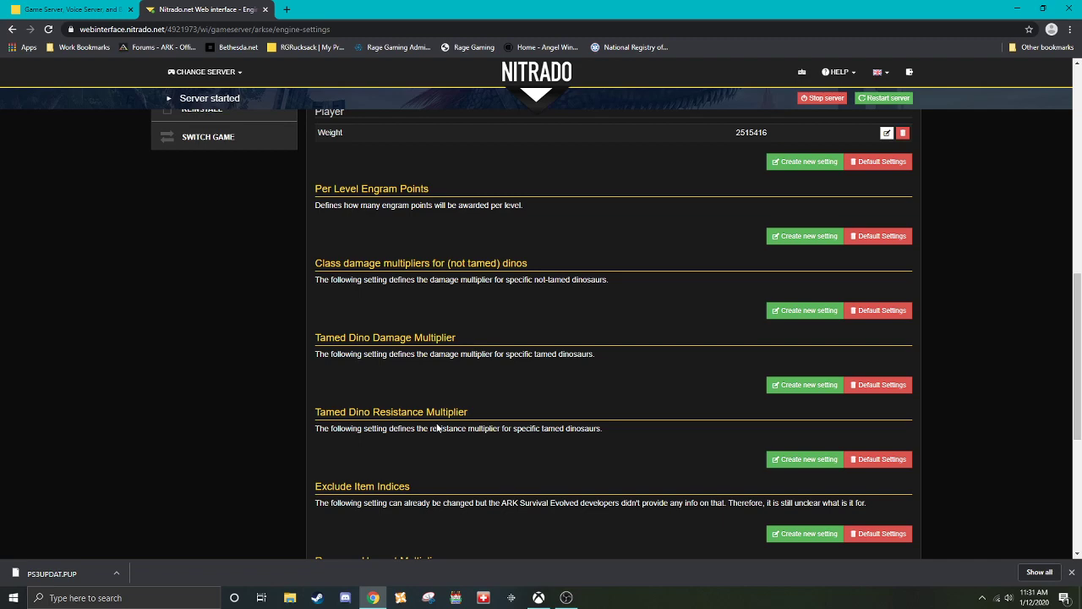
scroll(309, 432, "down", 1)
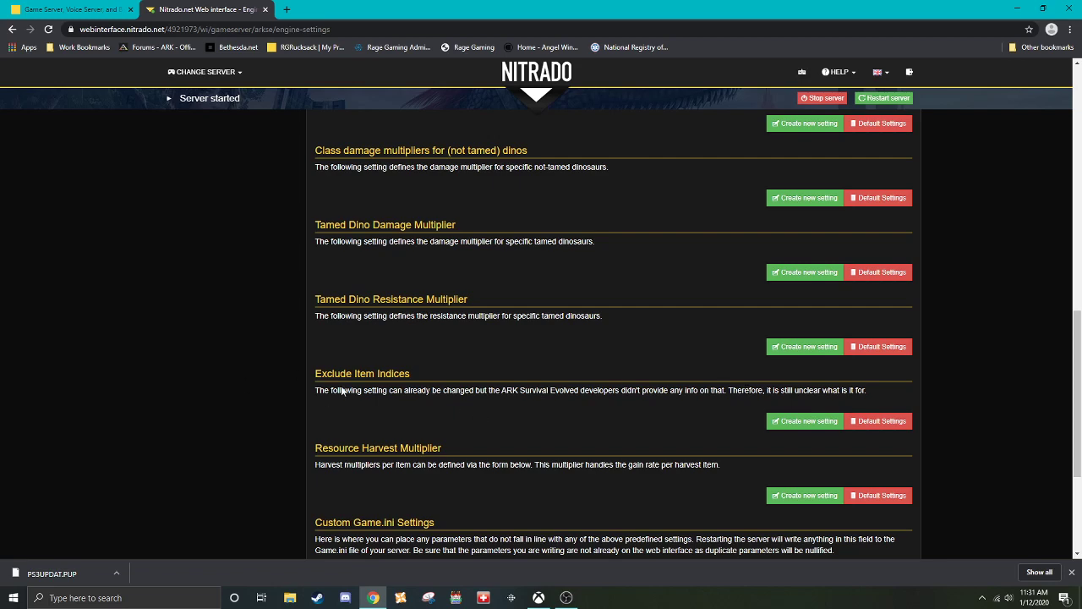
scroll(450, 396, "down", 1)
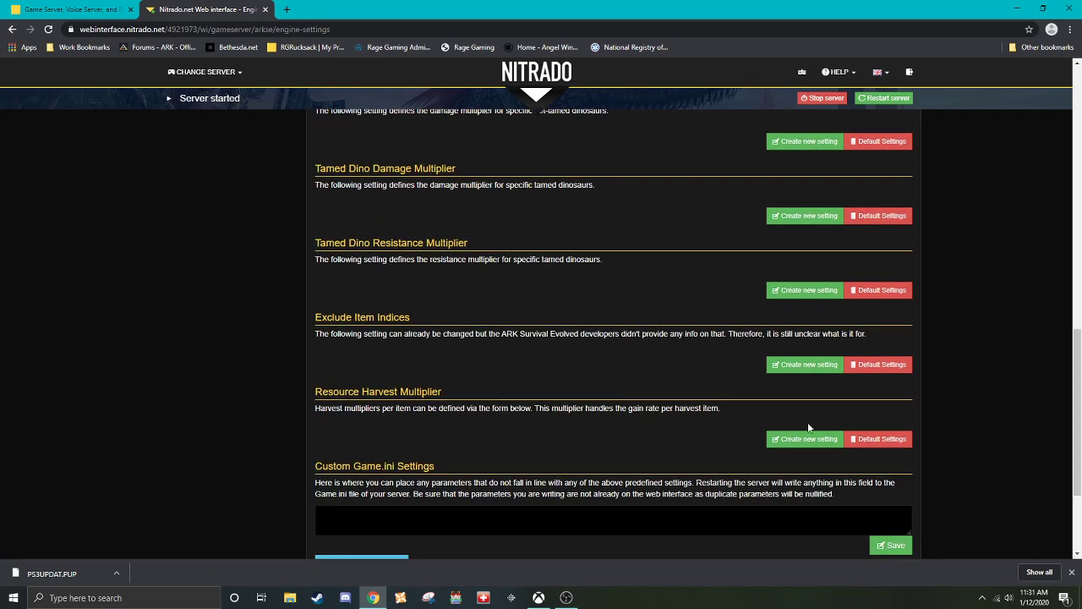
left_click(808, 438)
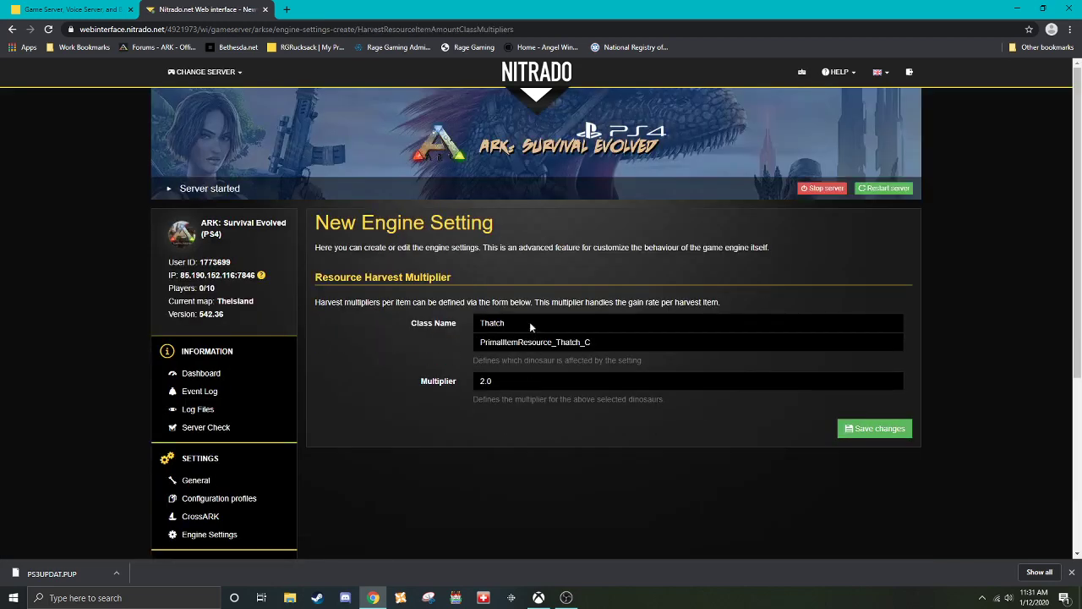
- Choose Narcoberry Seed as the class name for the new resource harvest multiplier
left_click(529, 321)
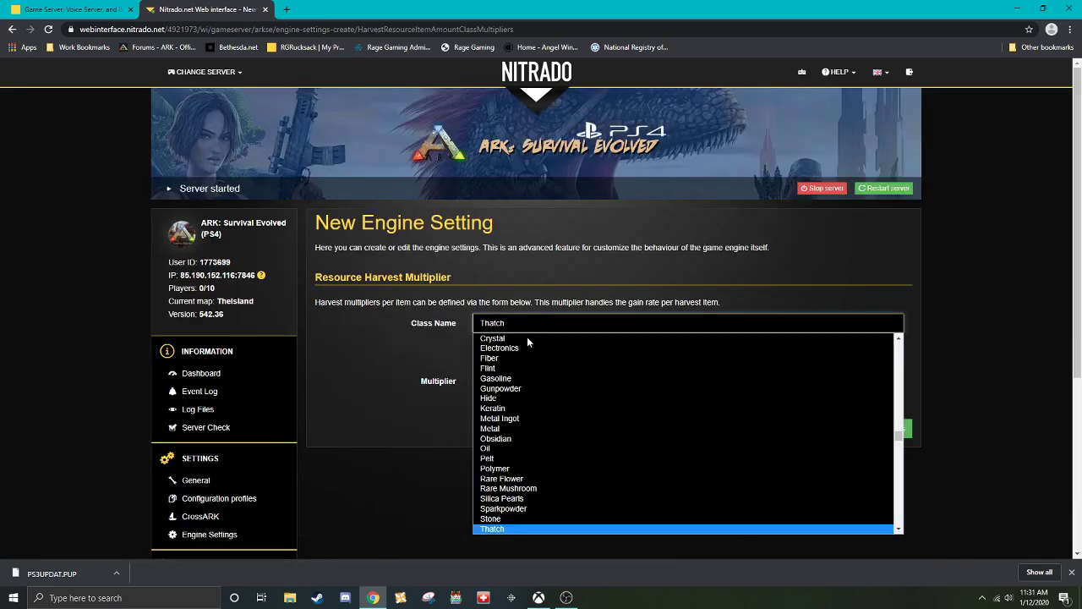
scroll(522, 358, "down", 5)
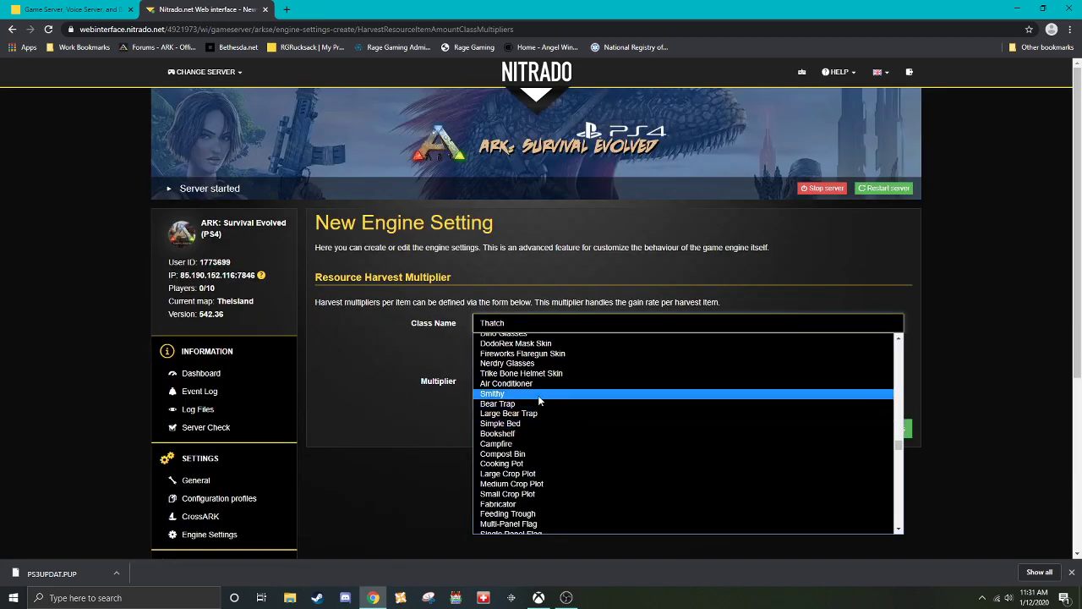
scroll(538, 395, "up", 5)
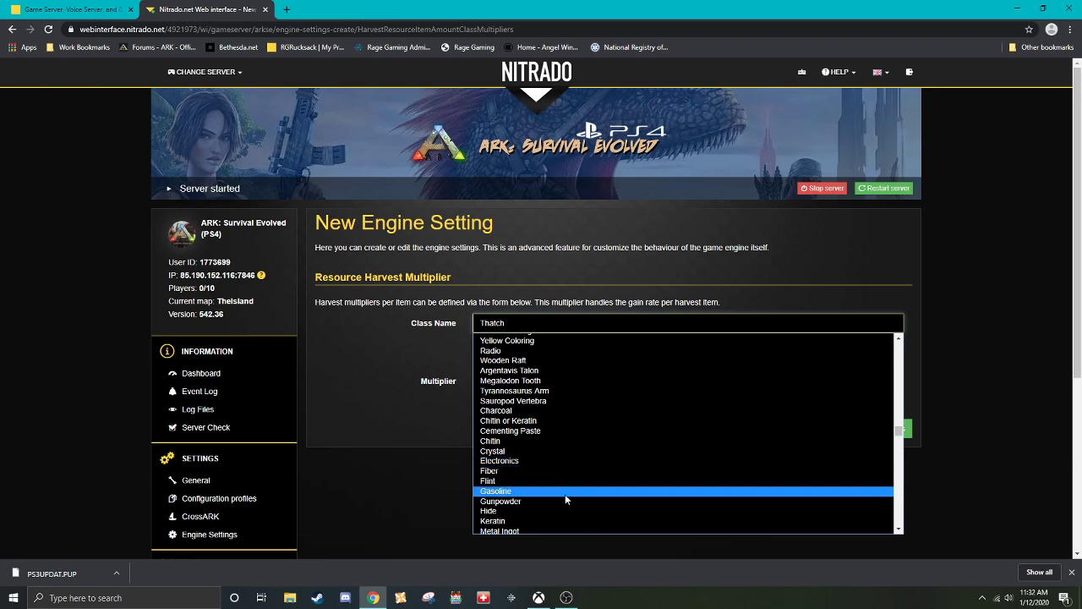
scroll(570, 463, "up", 5)
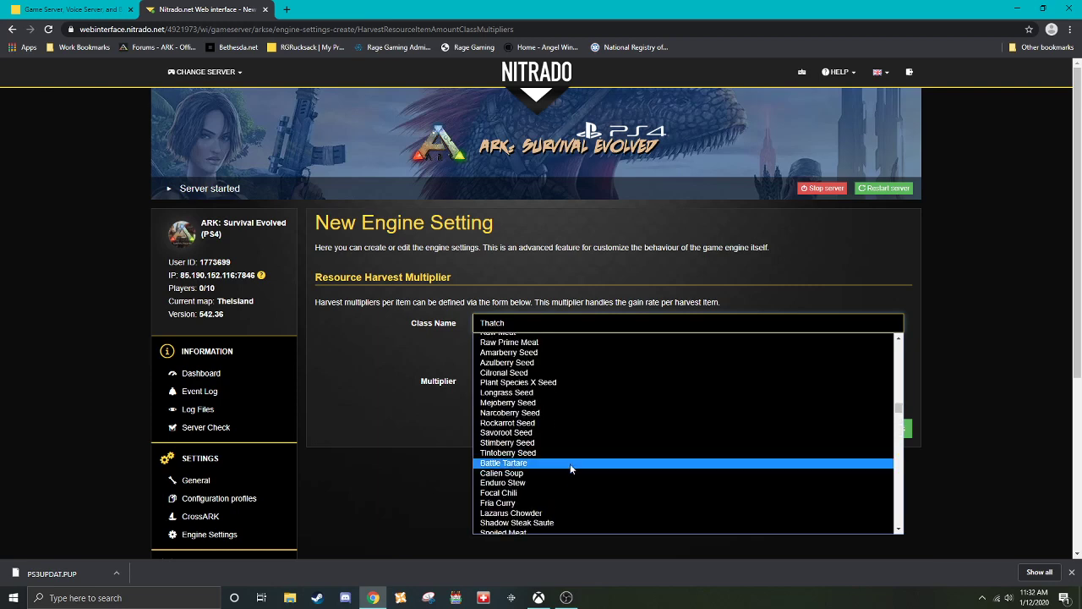
scroll(570, 466, "down", 4)
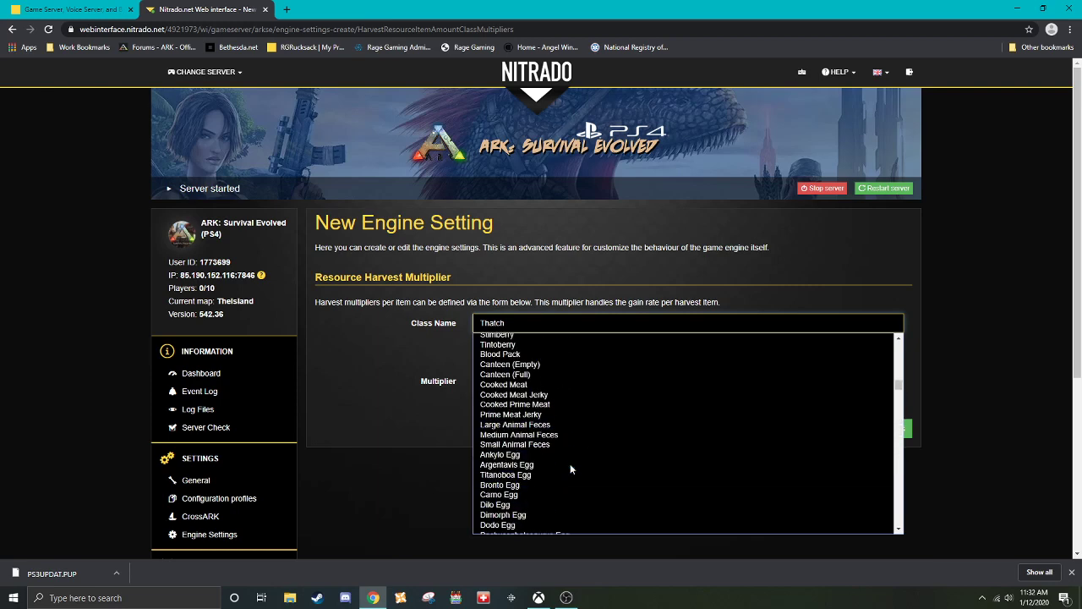
scroll(570, 466, "up", 4)
scroll(570, 467, "down", 6)
scroll(570, 467, "down", 10)
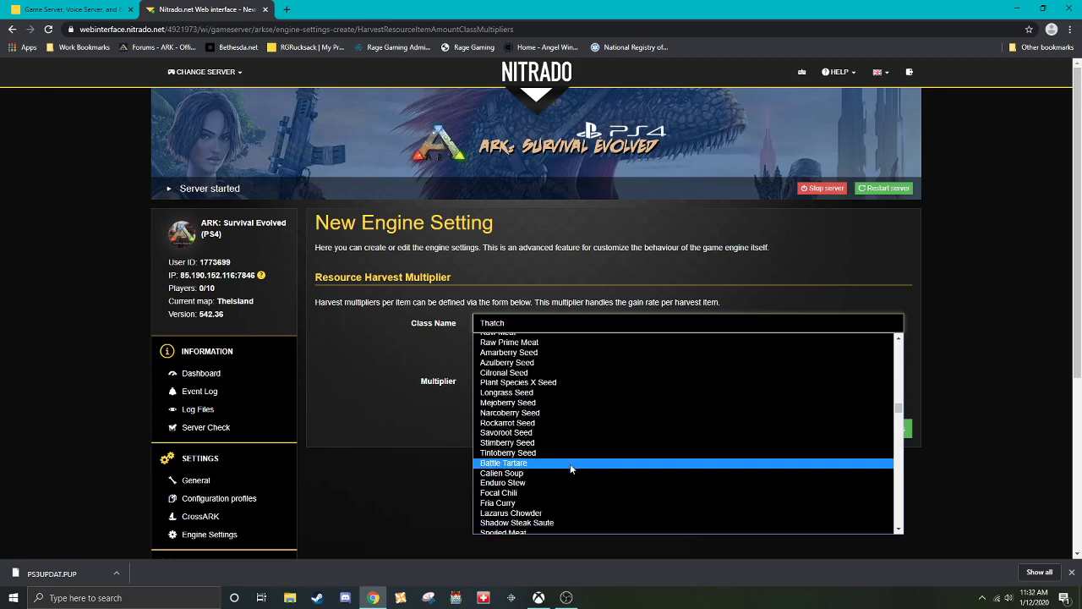
left_click(554, 412)
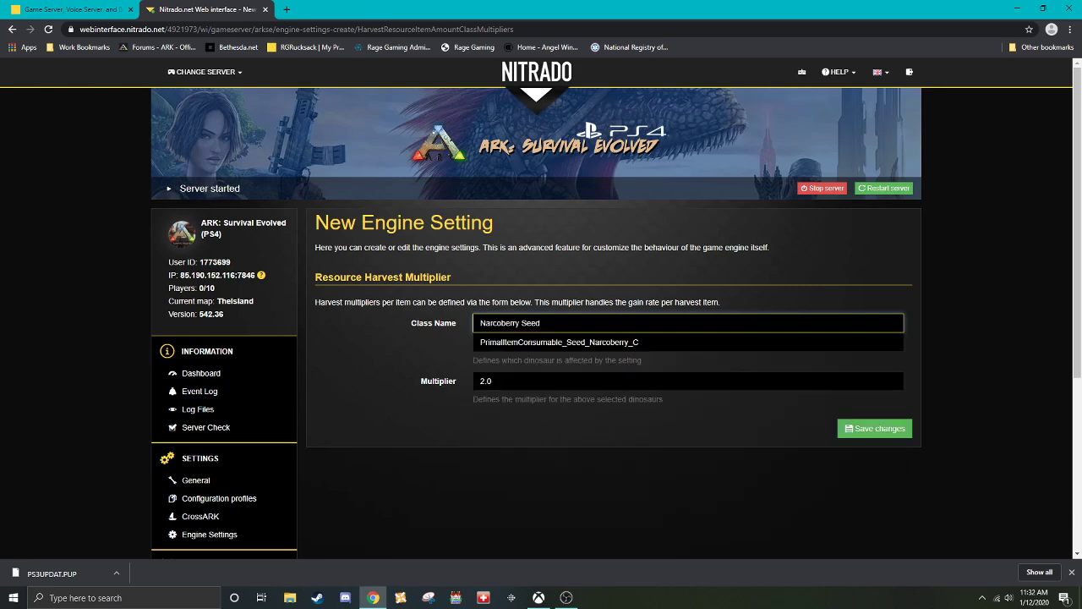
- Keep the Narcoberry Seed harvest multiplier at 2.0 and save the setting
left_click(492, 381)
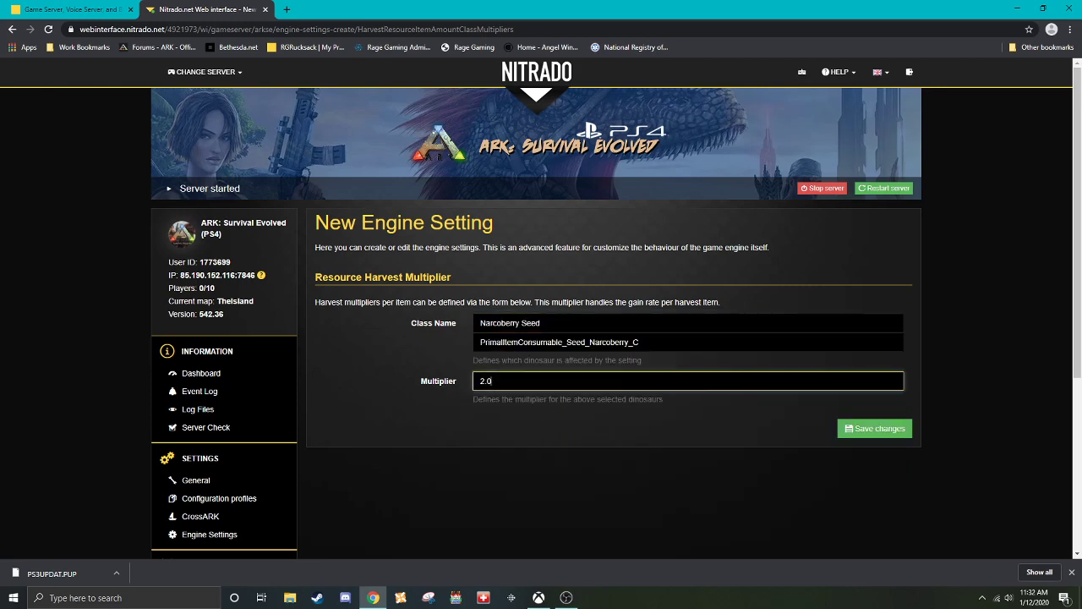
left_click(544, 324)
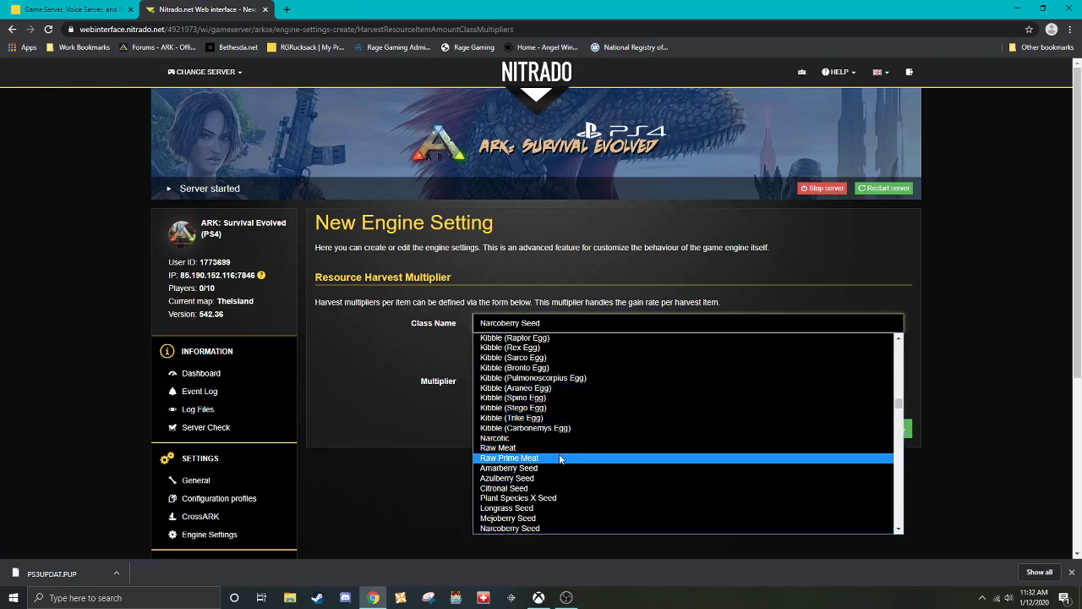
left_click(338, 383)
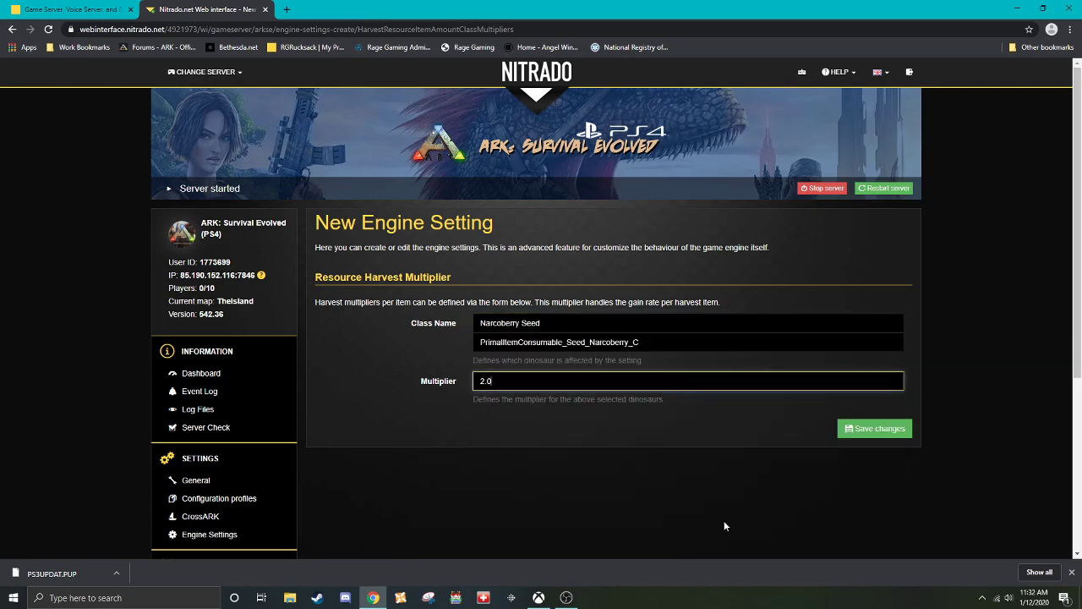
left_click(884, 431)
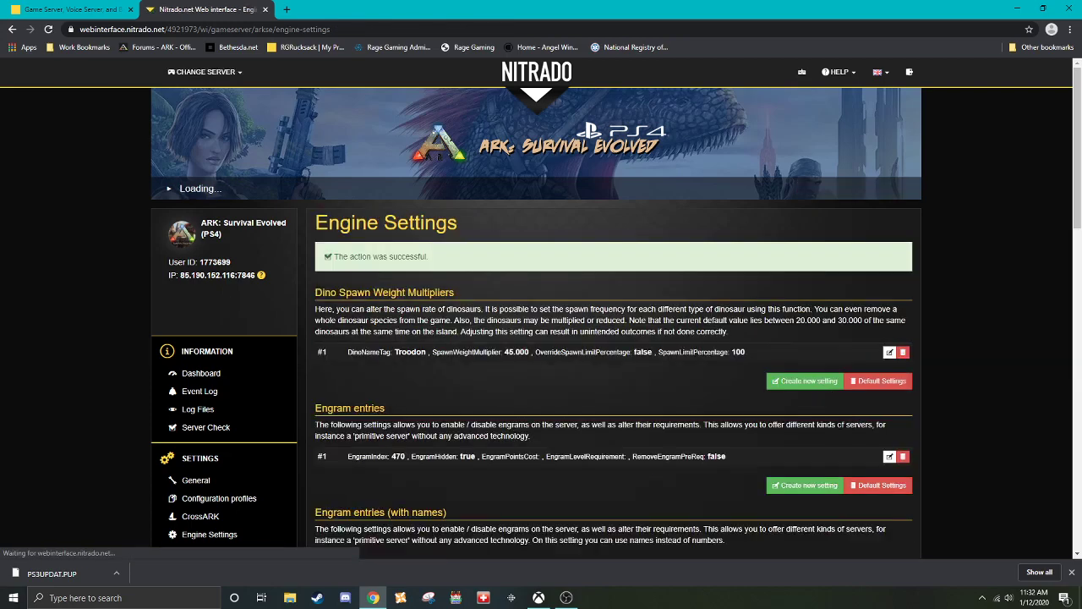
- Enlarge the Custom Game.ini Settings text box and look over that section
scroll(331, 343, "down", 10)
scroll(337, 331, "down", 5)
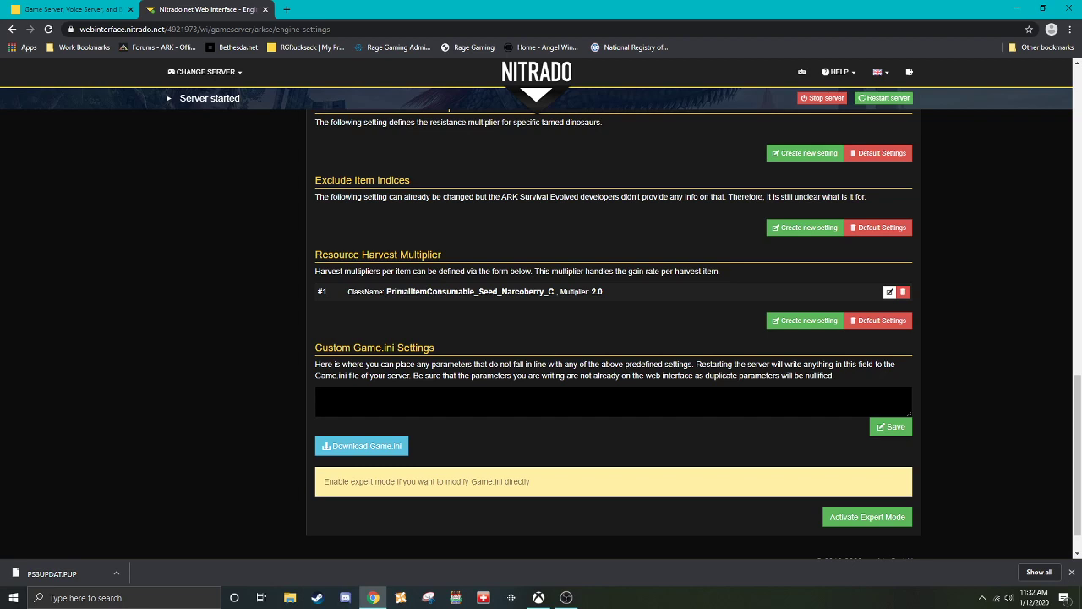
left_click_drag(909, 412, 916, 558)
scroll(915, 558, "down", 1)
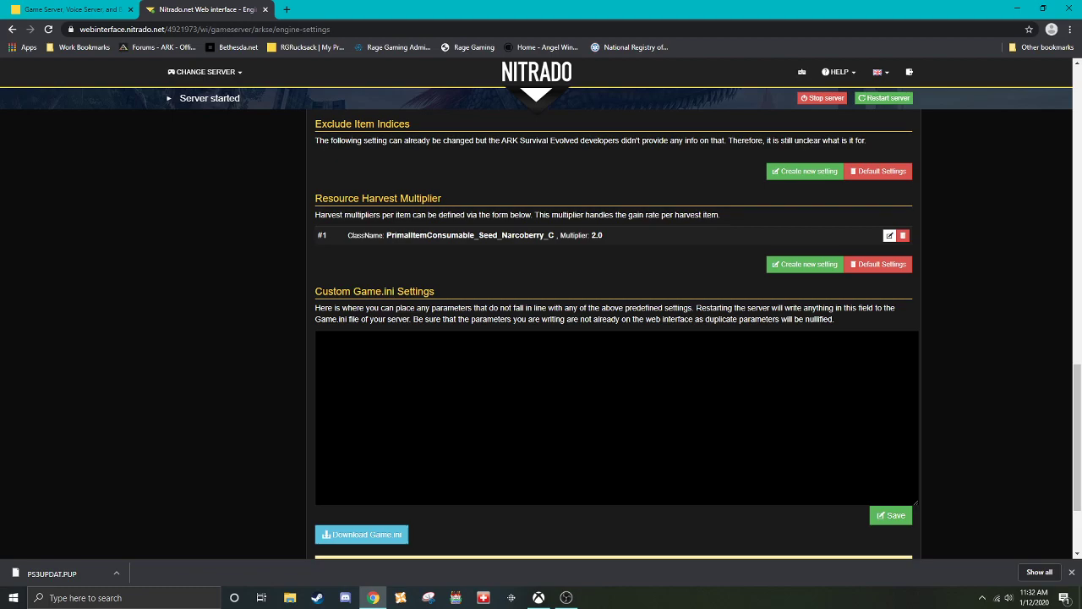
- Enable cross travel in the server's CrossARK settings and generate a new cluster ID
scroll(432, 356, "up", 15)
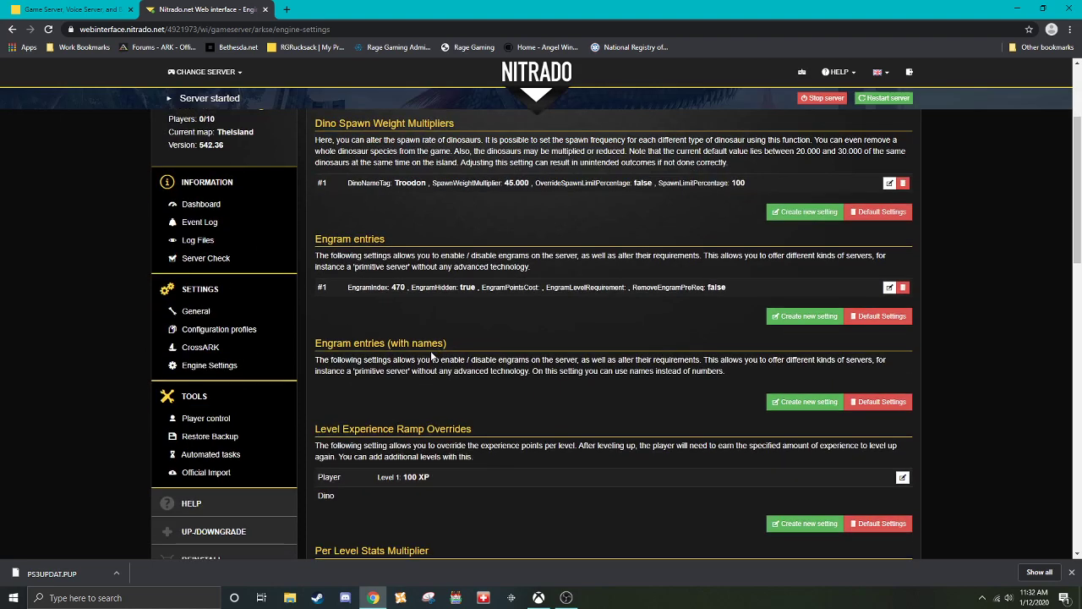
left_click(188, 354)
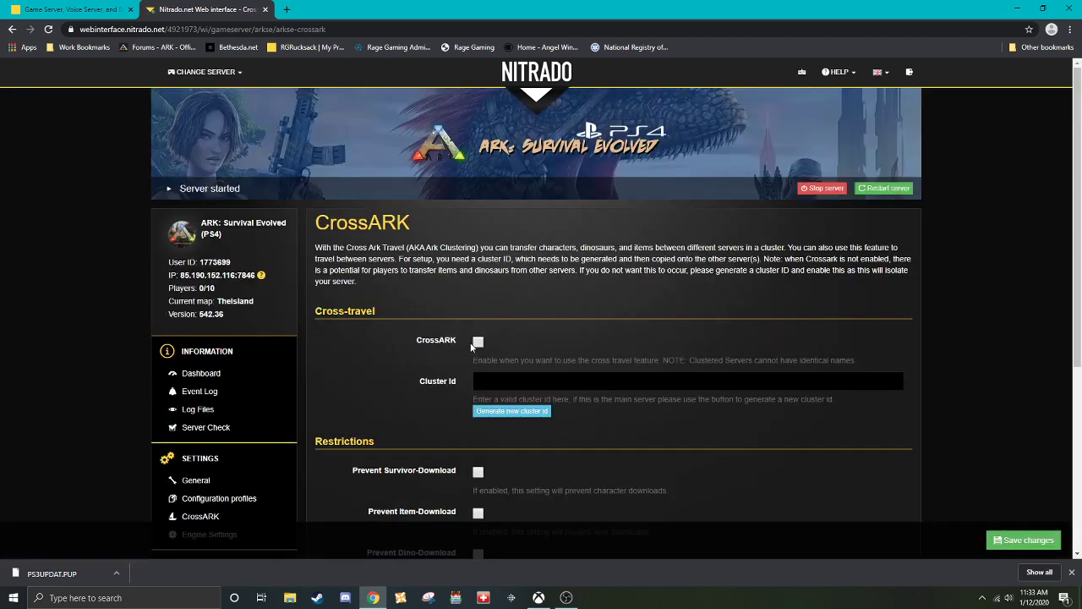
left_click(478, 342)
left_click(505, 415)
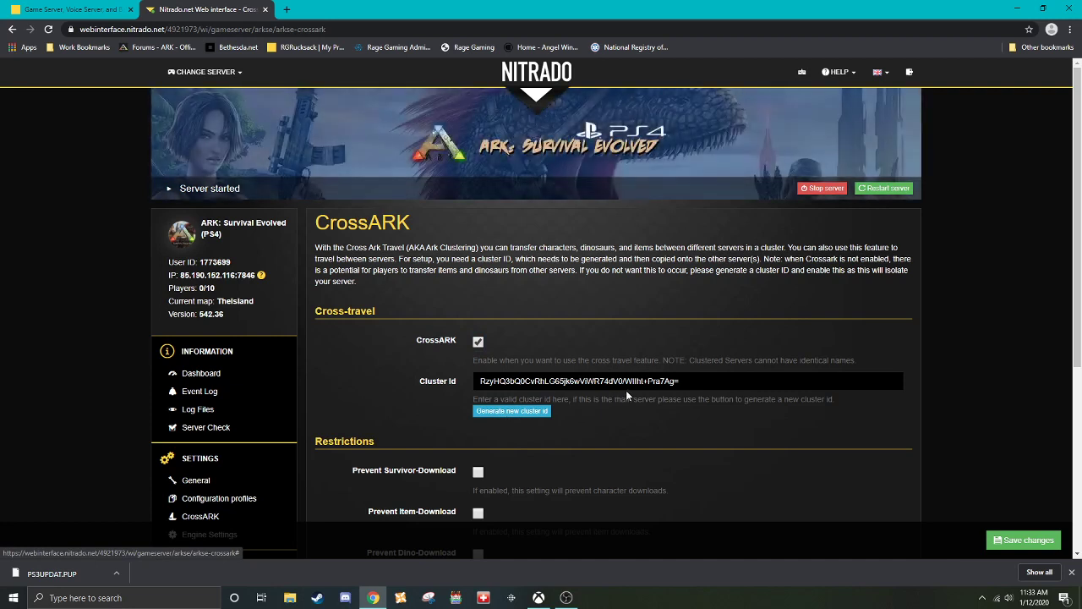
- Replace the generated cluster ID with 1
left_click_drag(679, 381, 389, 340)
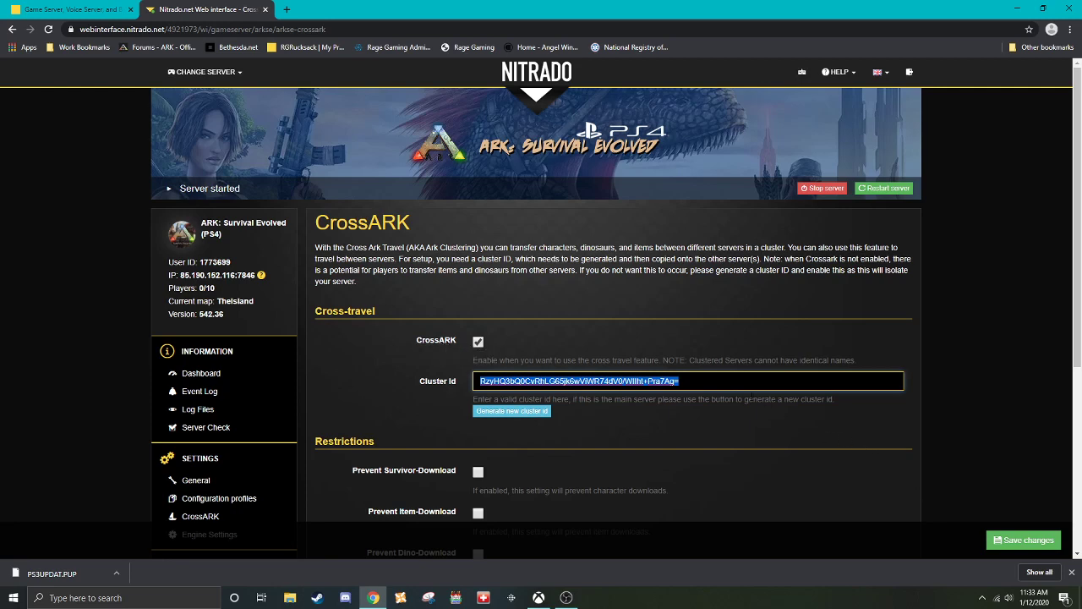
type("1")
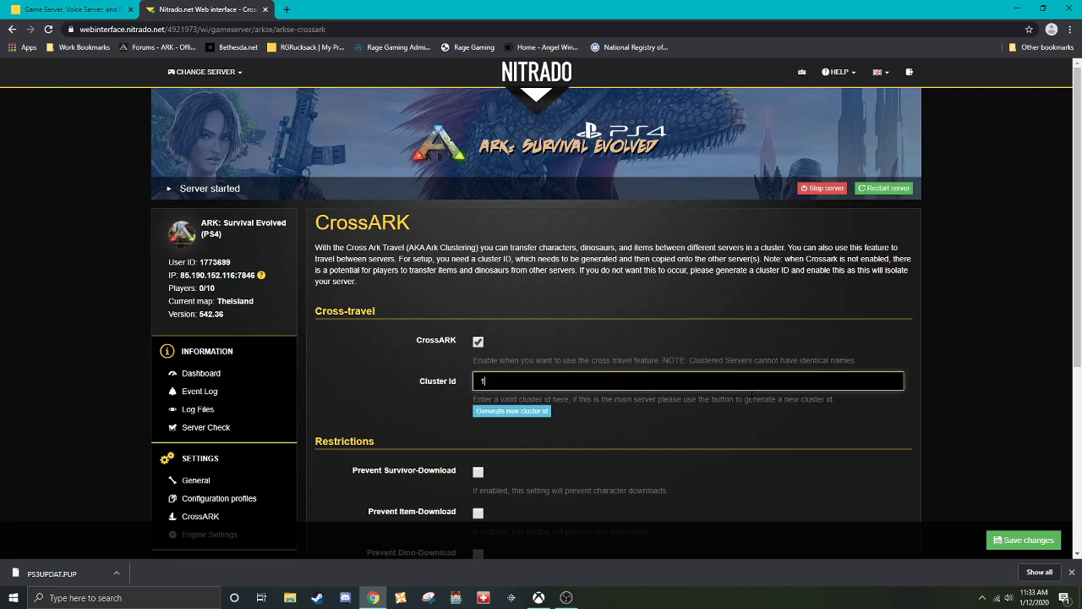
left_click(851, 442)
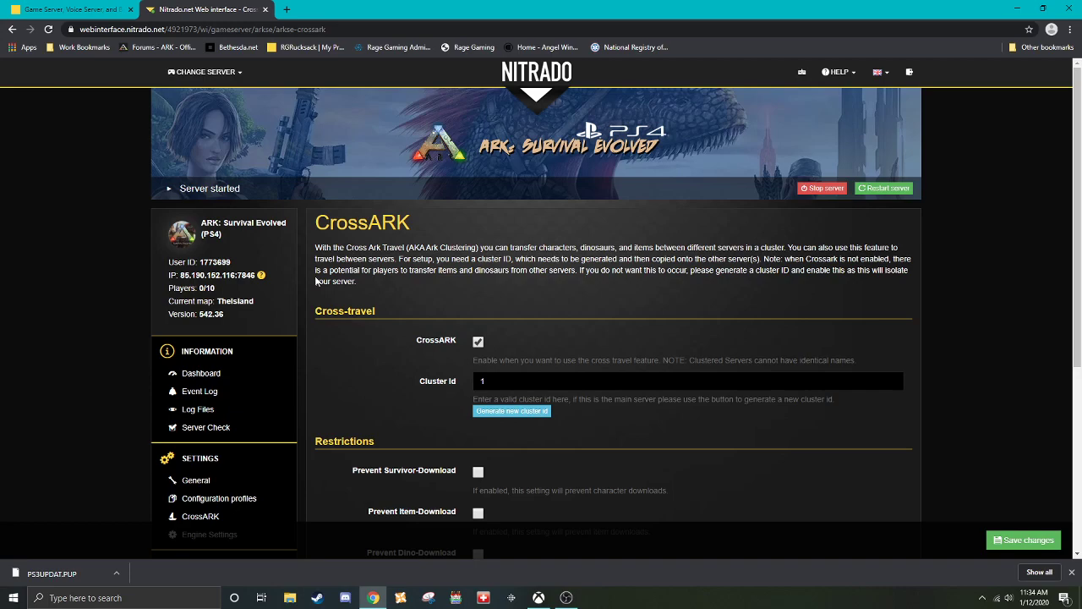
- Enable the Prevent Survivor-Upload and Prevent Survivor-Download restrictions
scroll(315, 278, "down", 1)
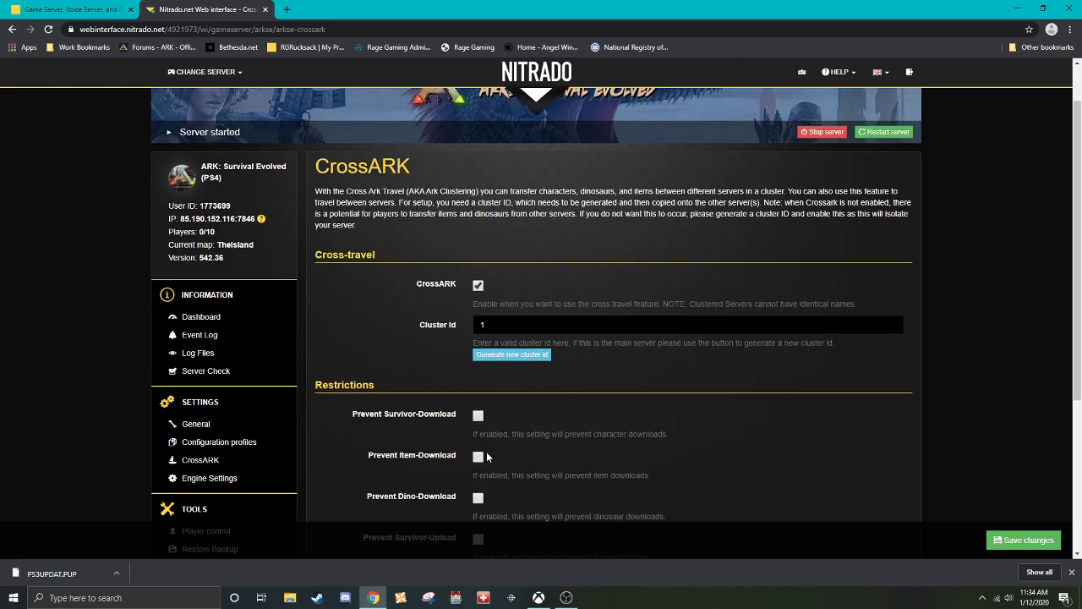
scroll(431, 408, "down", 1)
scroll(431, 410, "down", 1)
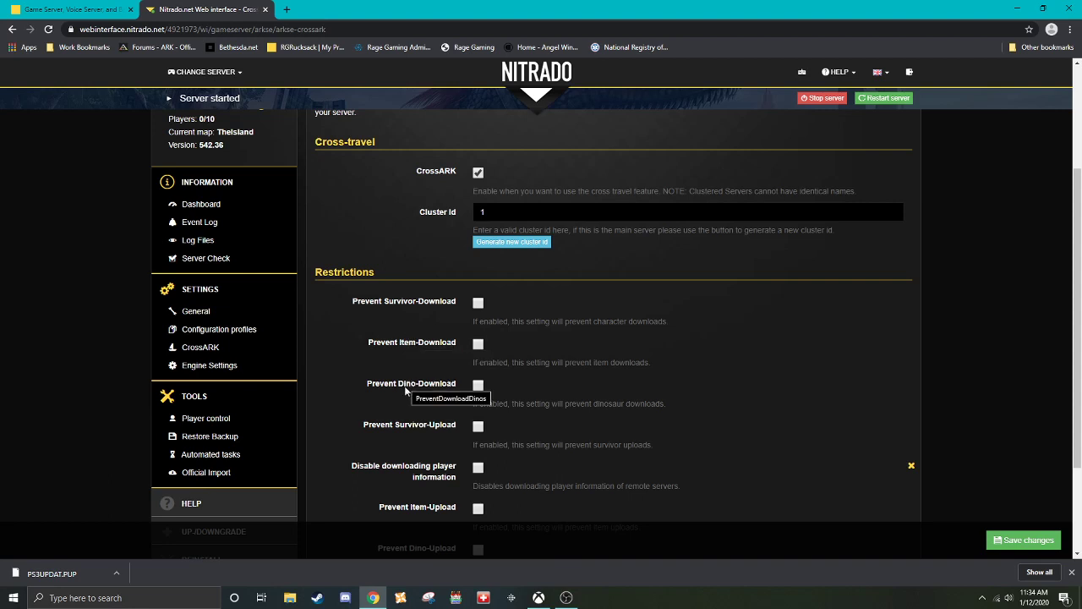
scroll(475, 382, "down", 1)
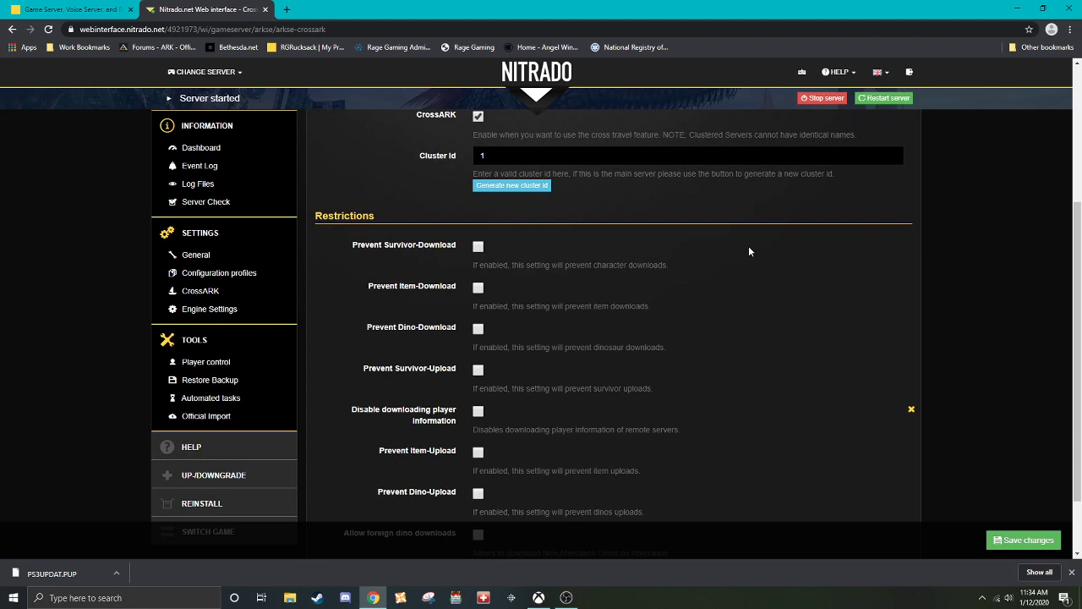
left_click_drag(349, 244, 457, 245)
left_click(478, 369)
left_click(477, 246)
- Allow foreign dino downloads and save the CrossARK settings
scroll(528, 284, "down", 2)
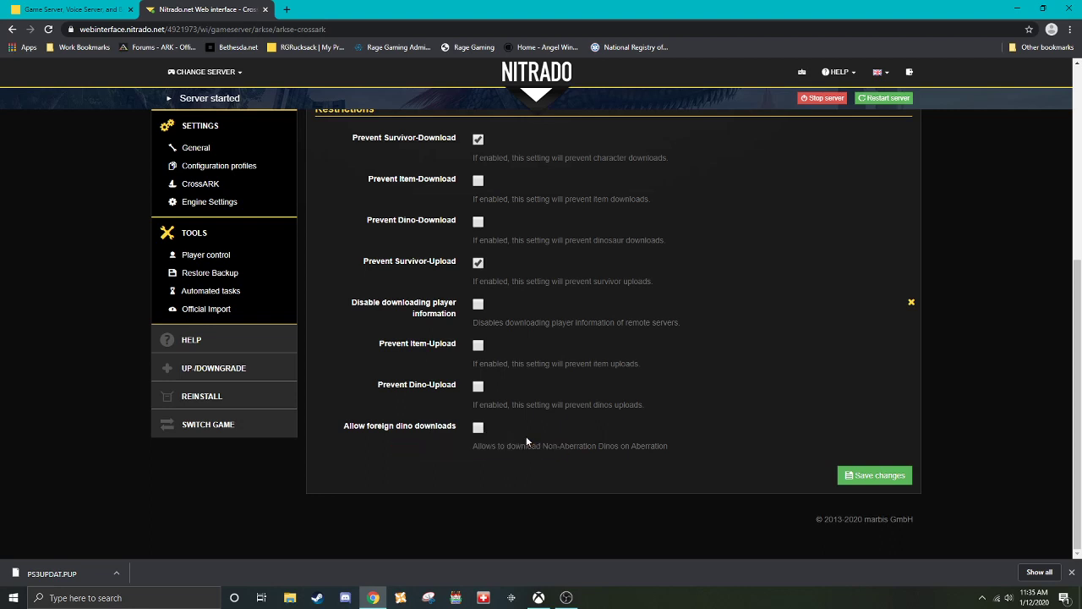
left_click(481, 429)
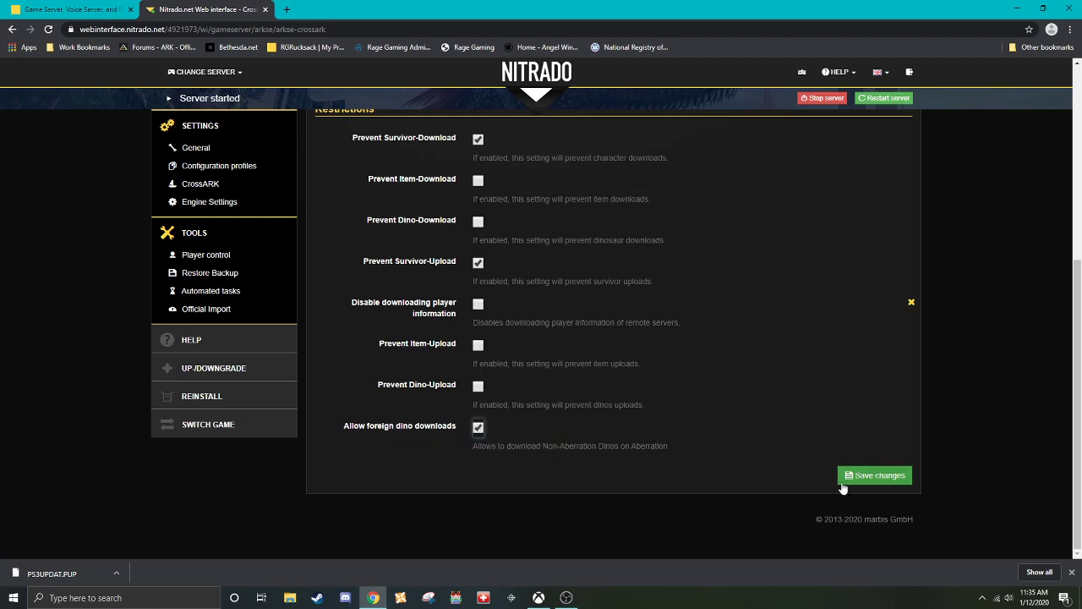
left_click(841, 486)
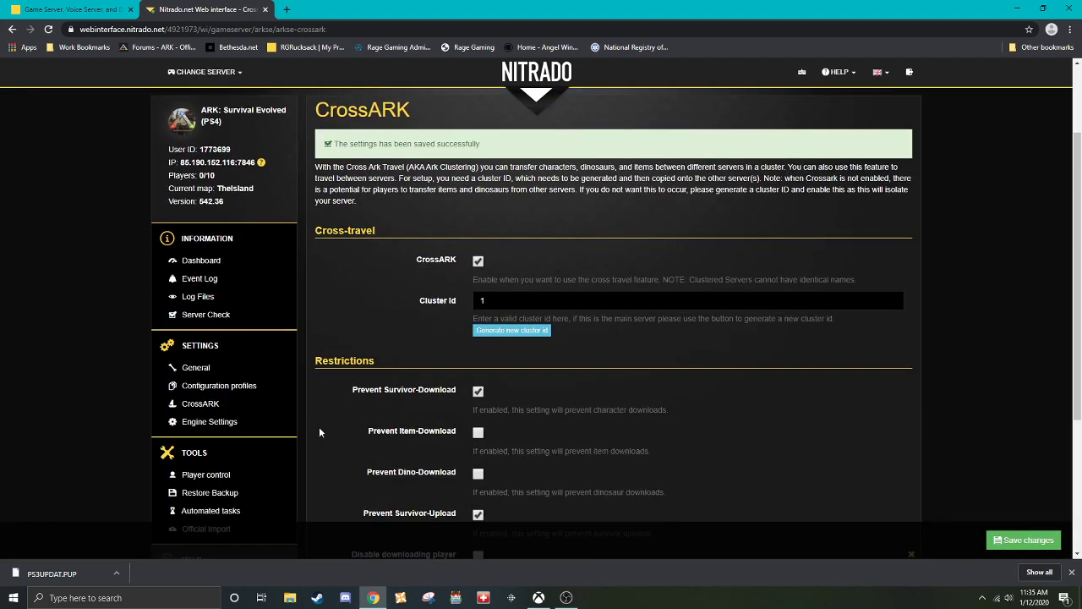
- Create a manual configuration profile named Test from the current server settings
scroll(285, 420, "down", 1)
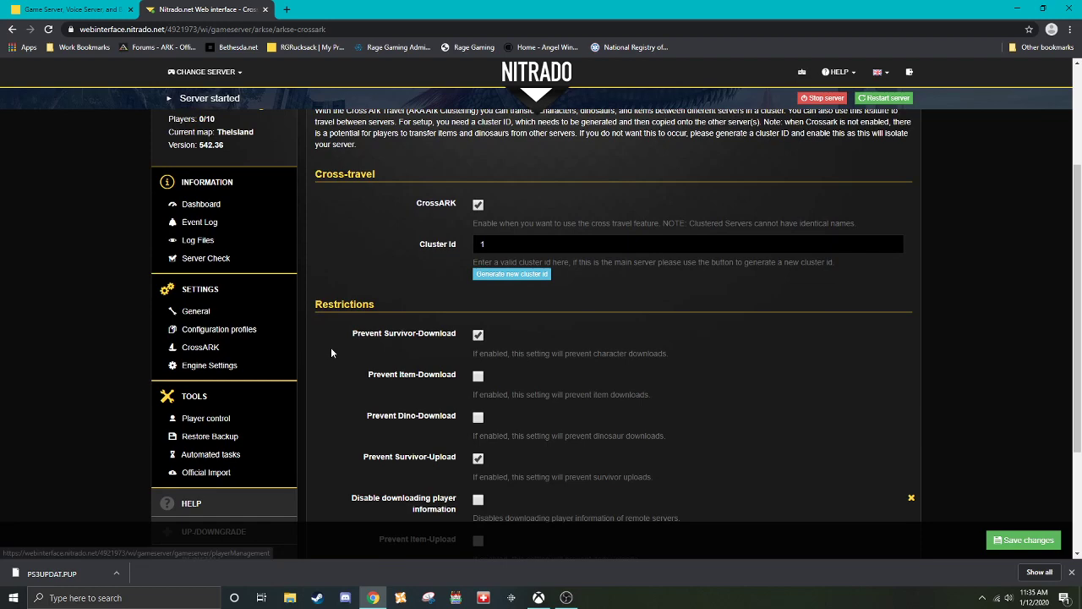
left_click(201, 336)
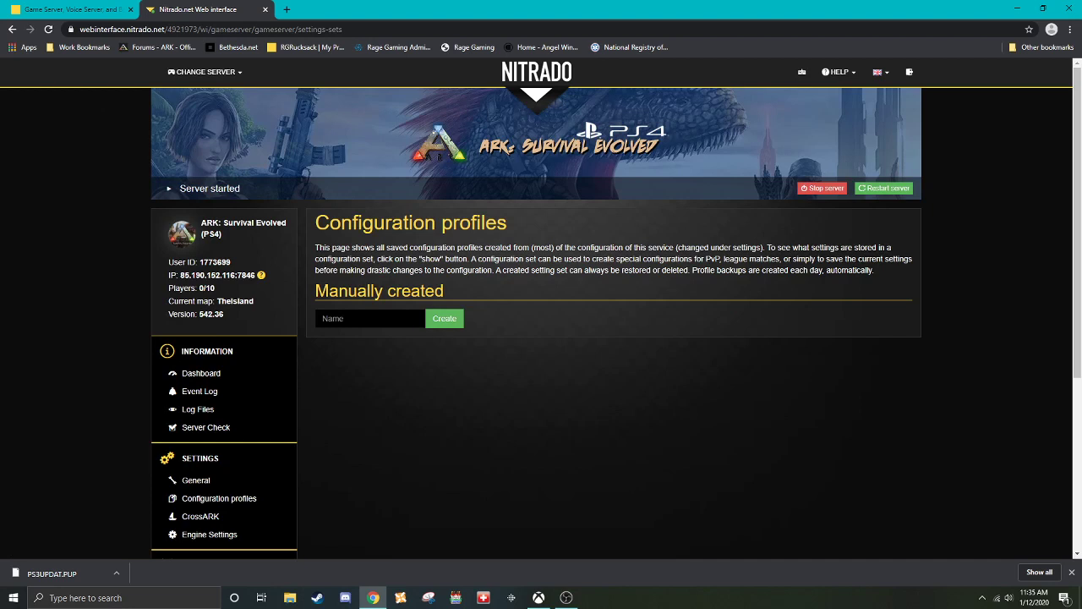
left_click(369, 318)
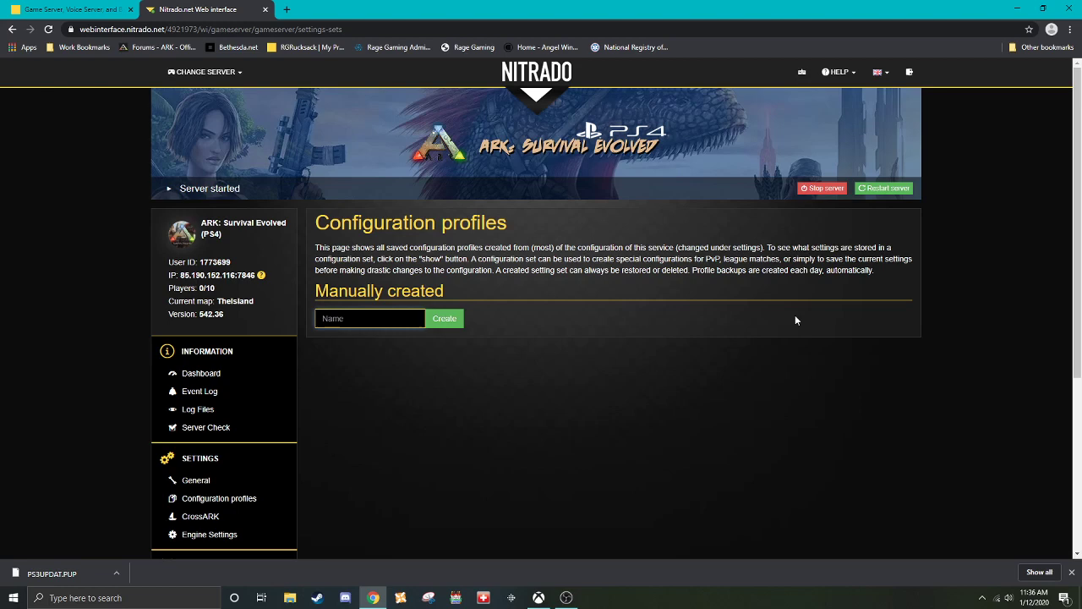
type("Test")
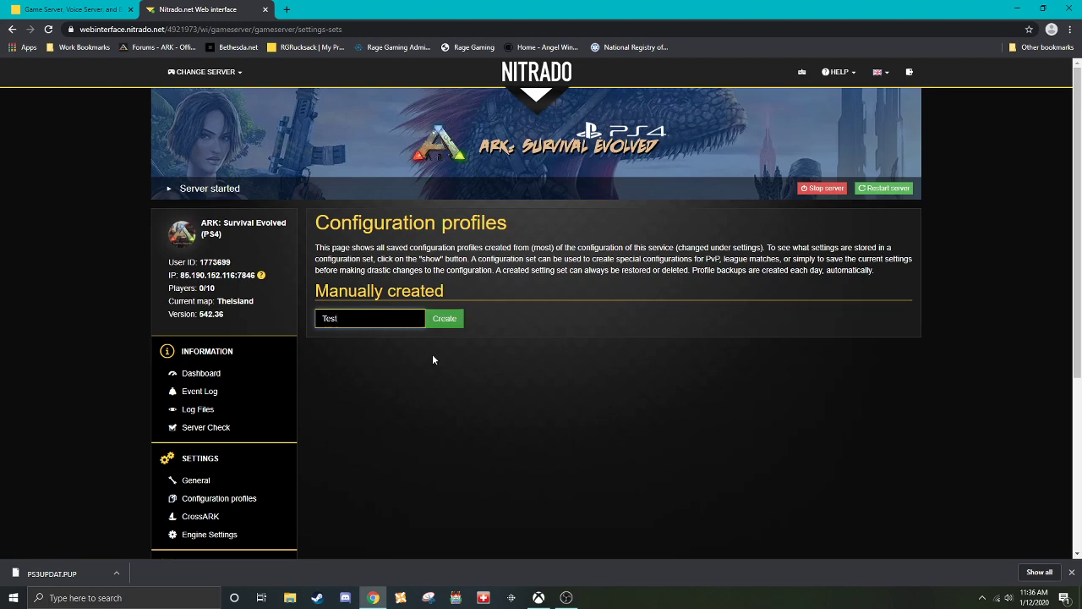
left_click(431, 325)
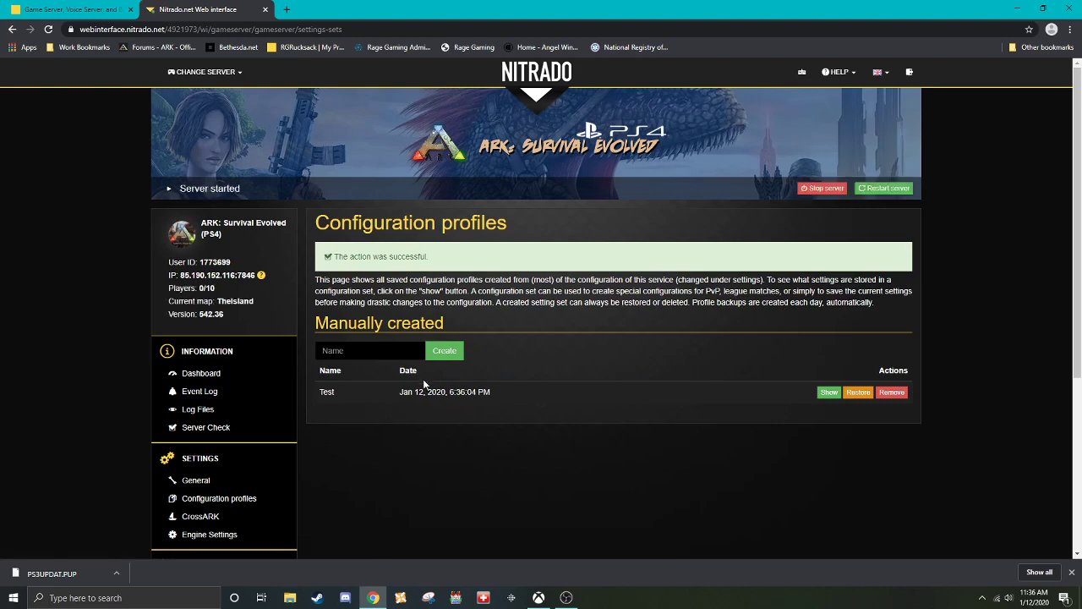
- Show the settings stored in the Test configuration profile and review the whole list
left_click(834, 395)
scroll(718, 376, "down", 3)
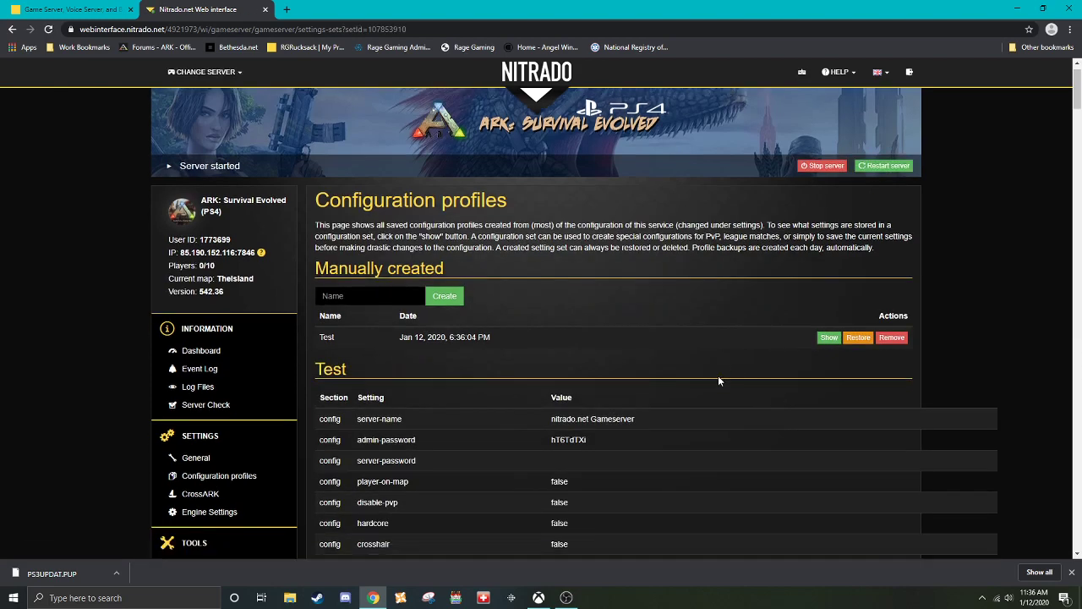
scroll(473, 271, "down", 20)
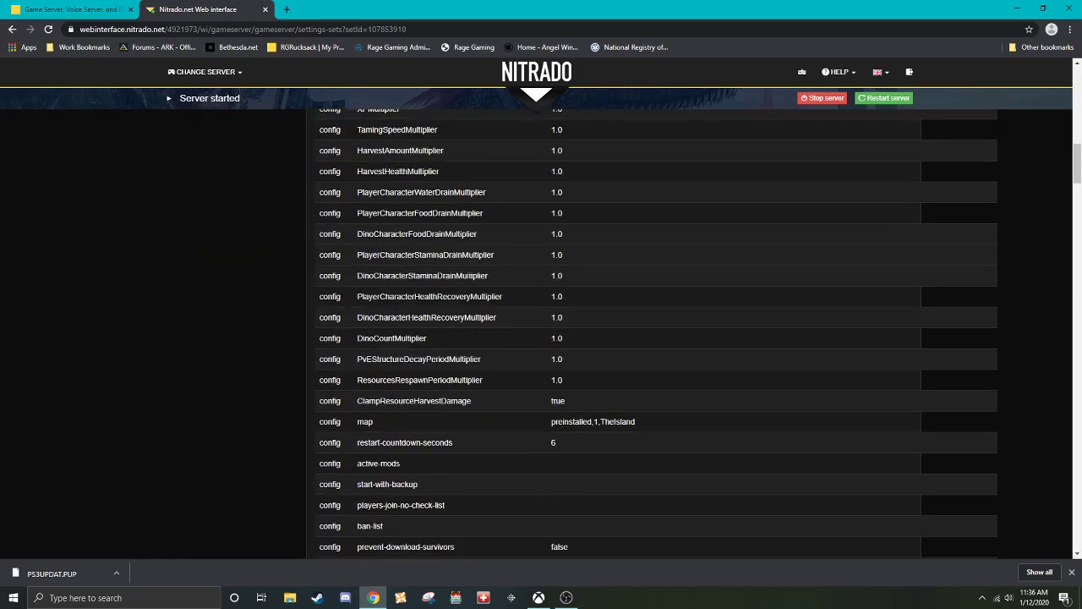
scroll(461, 294, "down", 15)
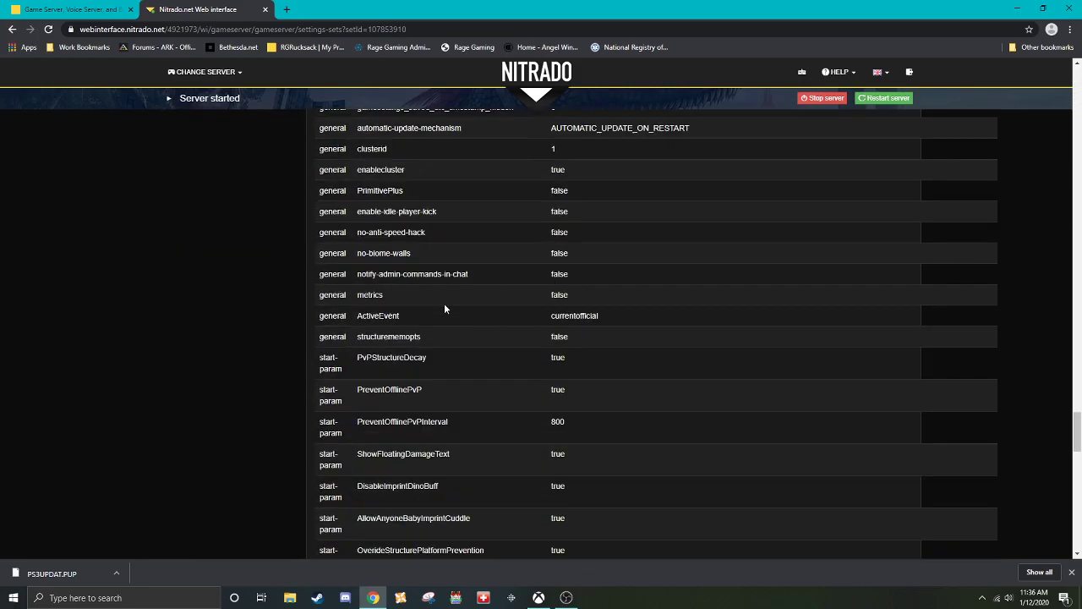
scroll(444, 302, "up", 11)
scroll(444, 306, "up", 20)
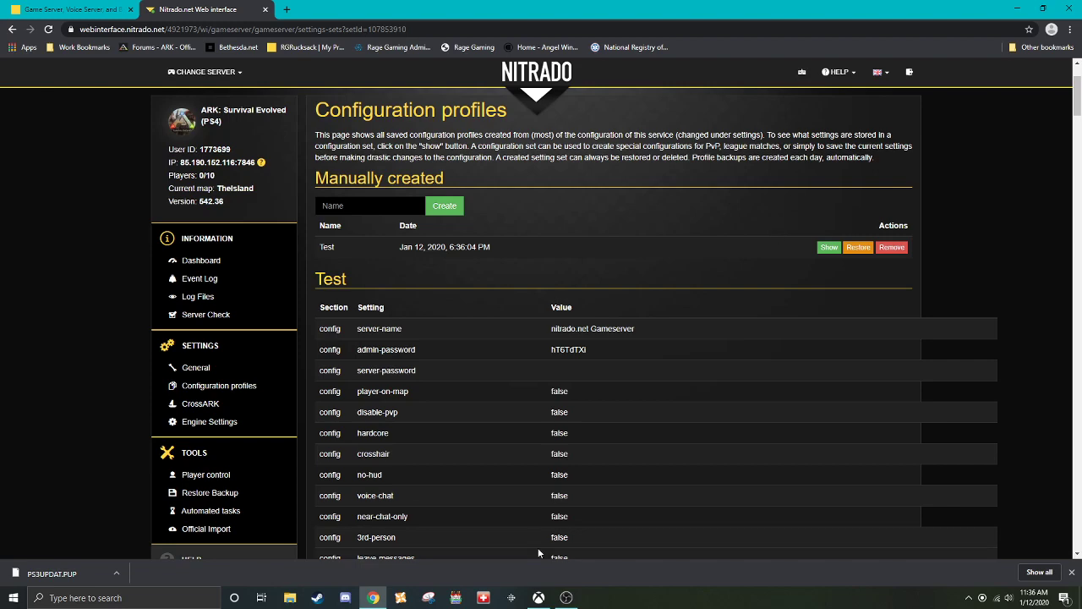
- Open the server's backup management, request a restore of TheIsland_12.01.2020_09.15.48.ark.gz, and cancel the request
scroll(250, 436, "down", 1)
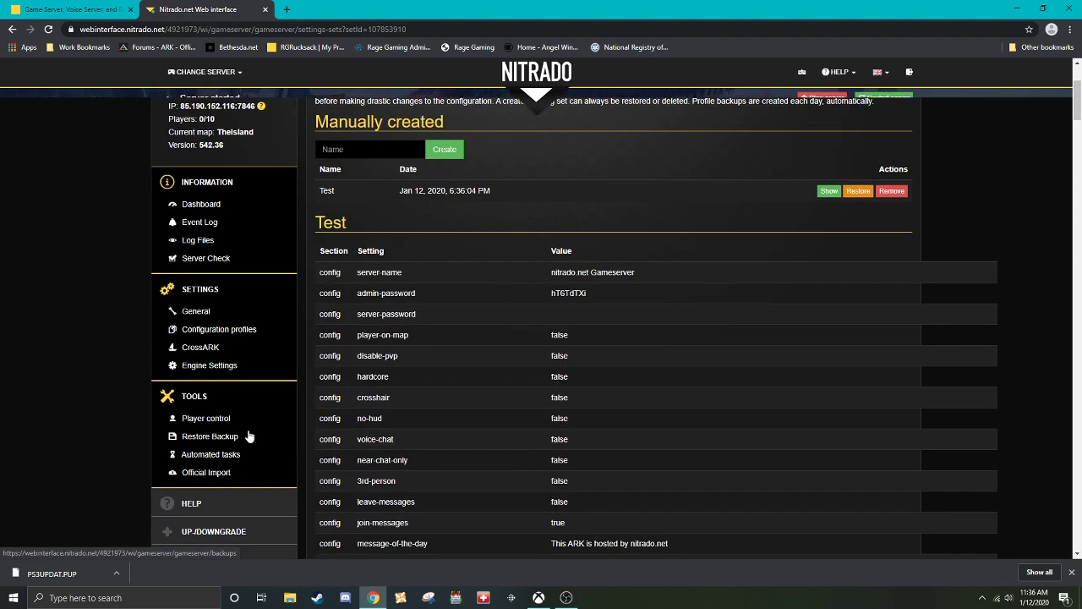
left_click(218, 439)
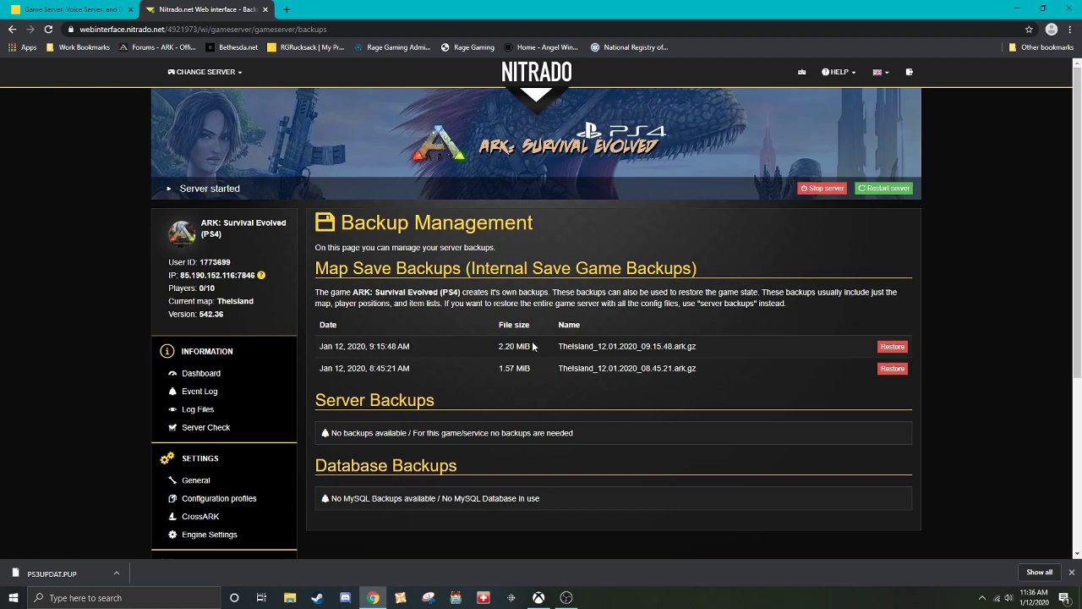
left_click(892, 348)
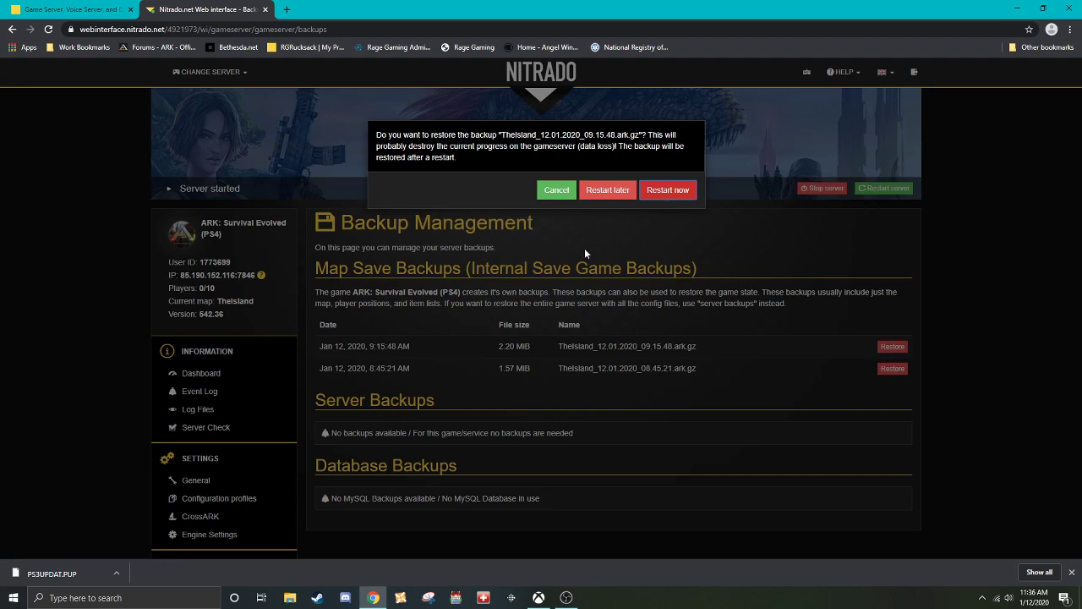
left_click(555, 190)
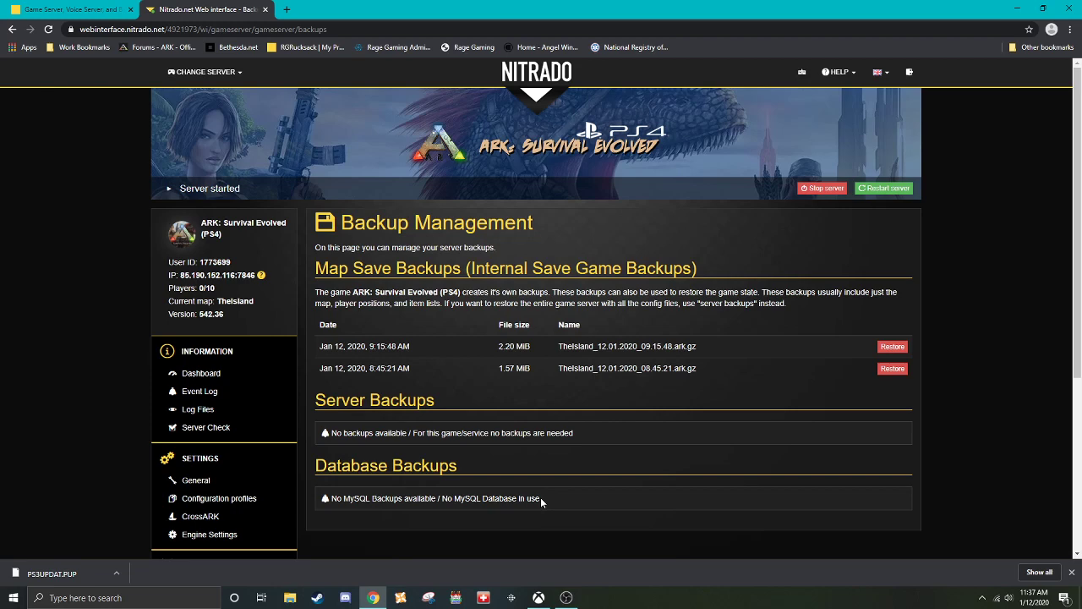
- Open the server's automated tasks and check the available task actions and the scheduled game server restart
scroll(540, 497, "down", 2)
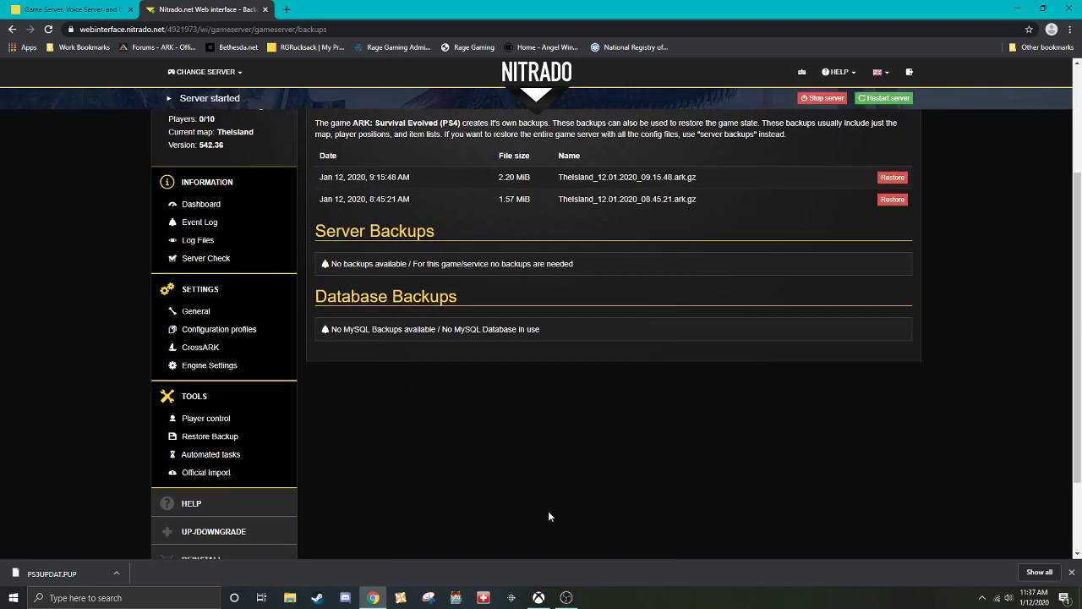
left_click(179, 458)
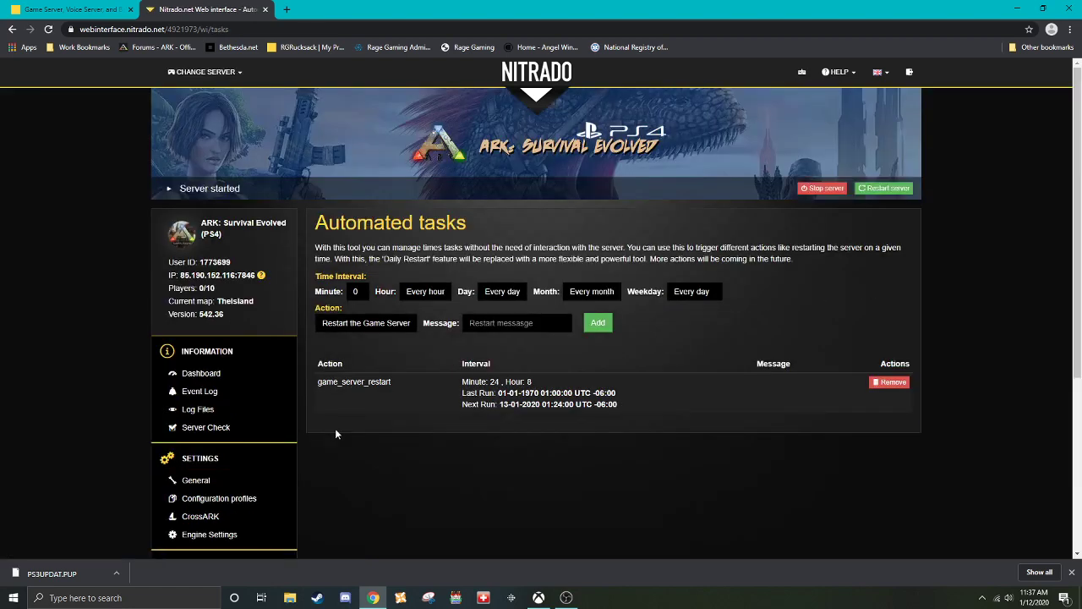
left_click(384, 332)
left_click(385, 331)
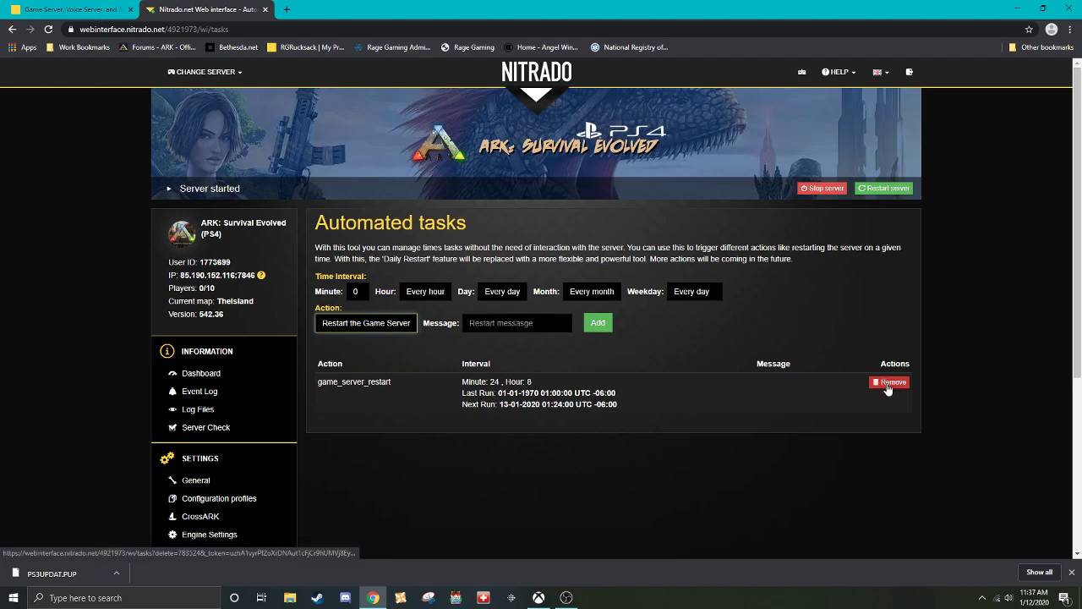
scroll(760, 351, "down", 1)
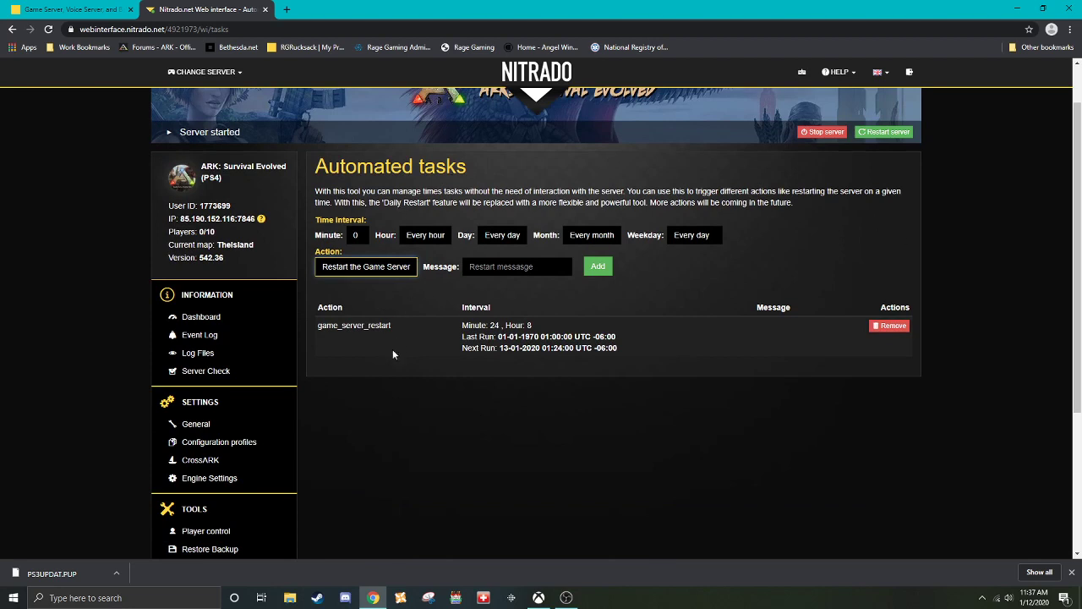
- Open the official savegame import page and examine its server list and the backup date in the description
scroll(392, 349, "down", 3)
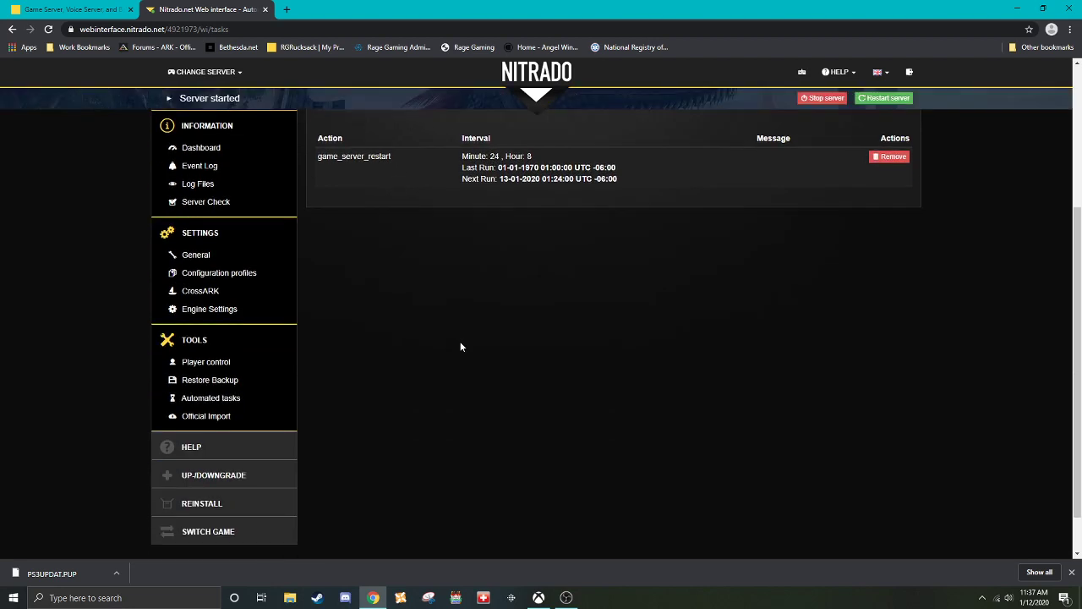
left_click(218, 417)
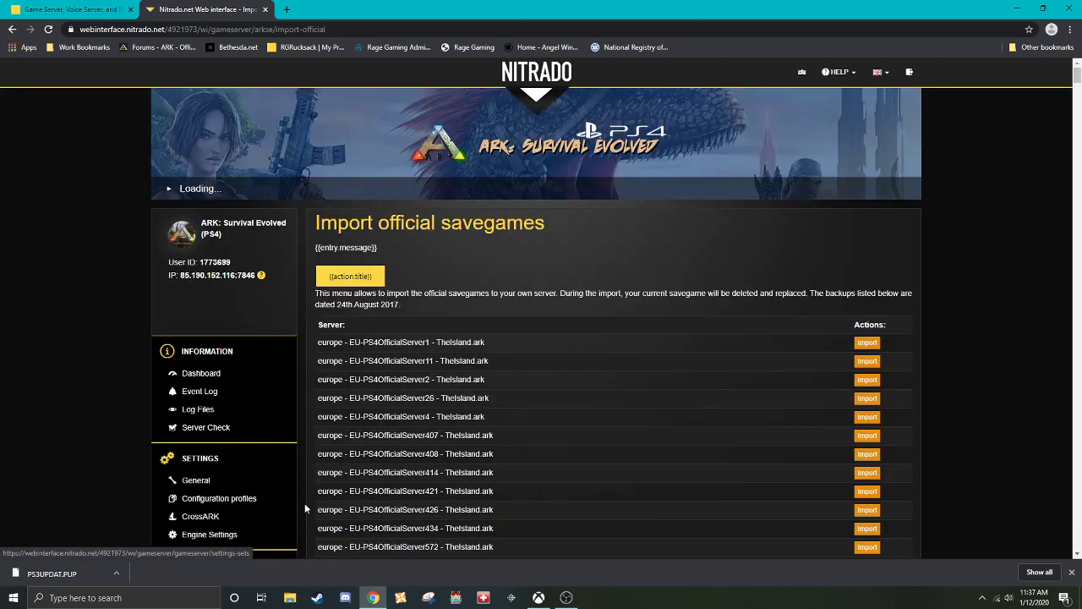
scroll(508, 227, "down", 5)
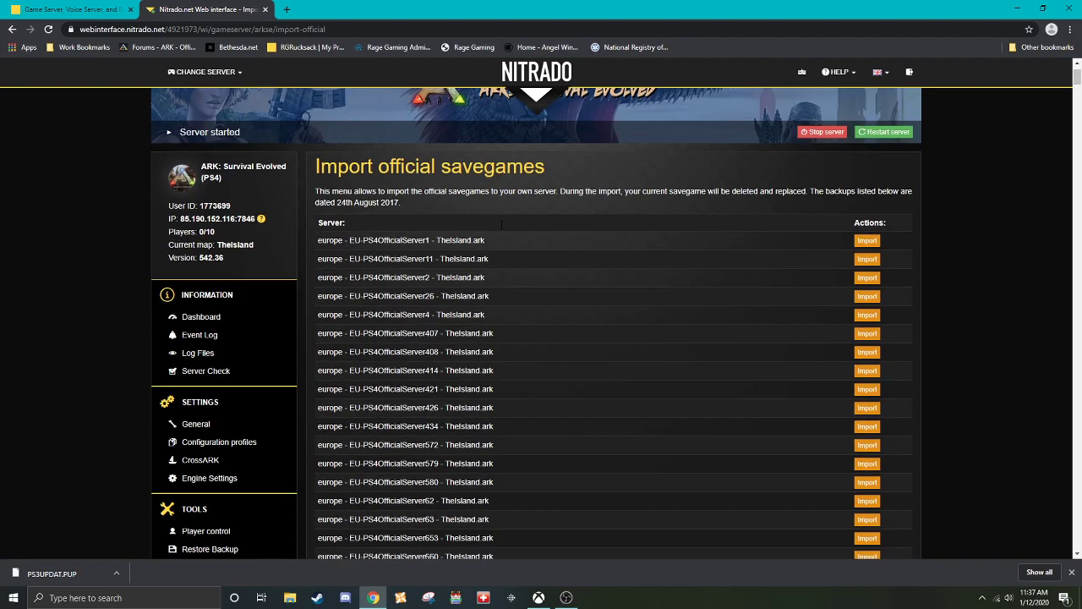
scroll(501, 224, "down", 15)
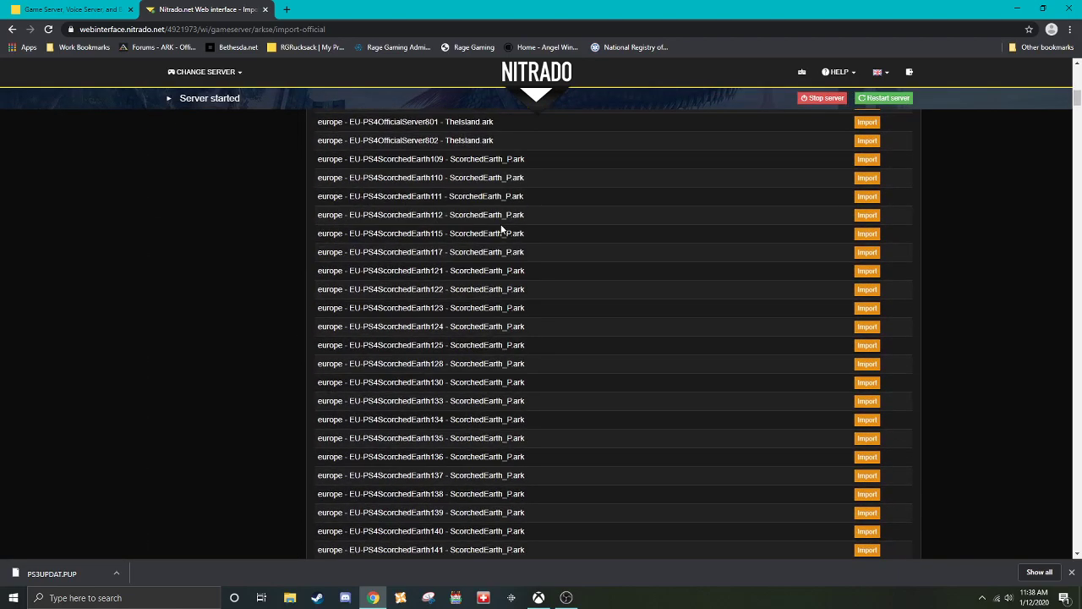
scroll(487, 252, "down", 20)
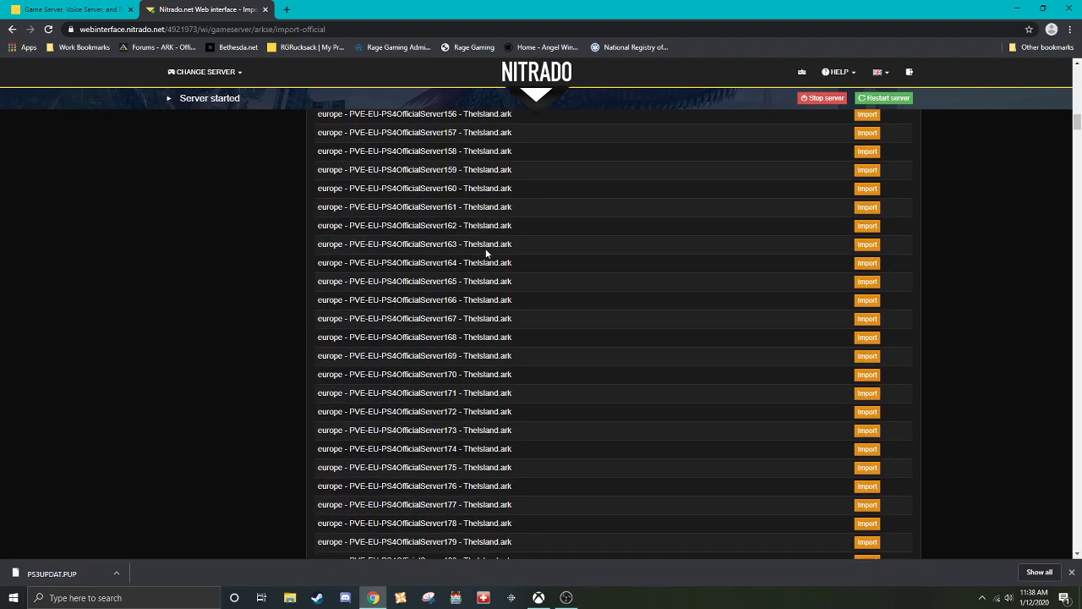
scroll(489, 288, "up", 15)
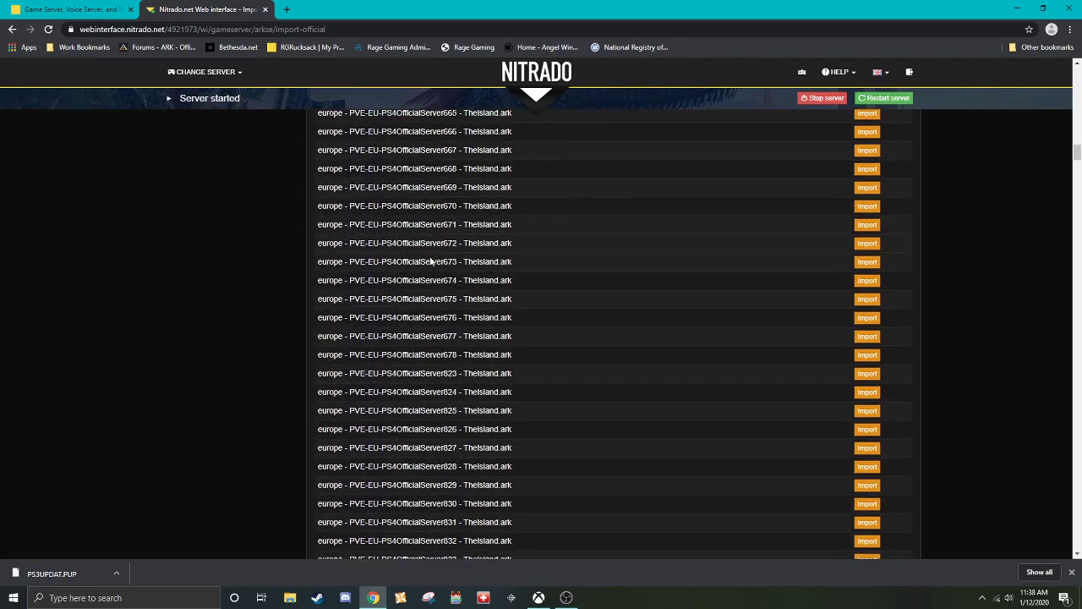
scroll(429, 264, "up", 15)
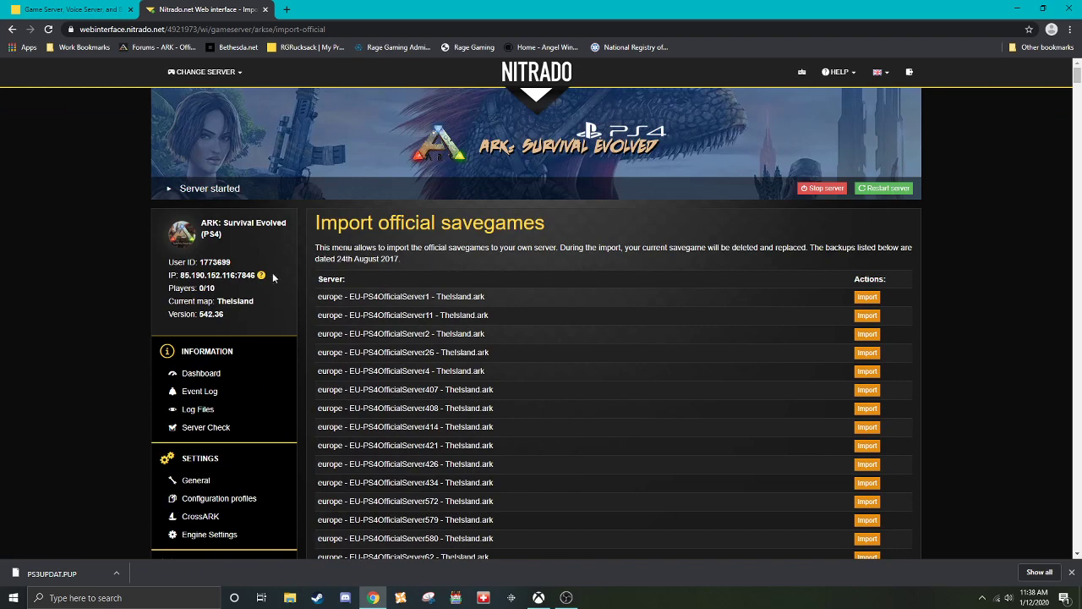
scroll(135, 303, "down", 2)
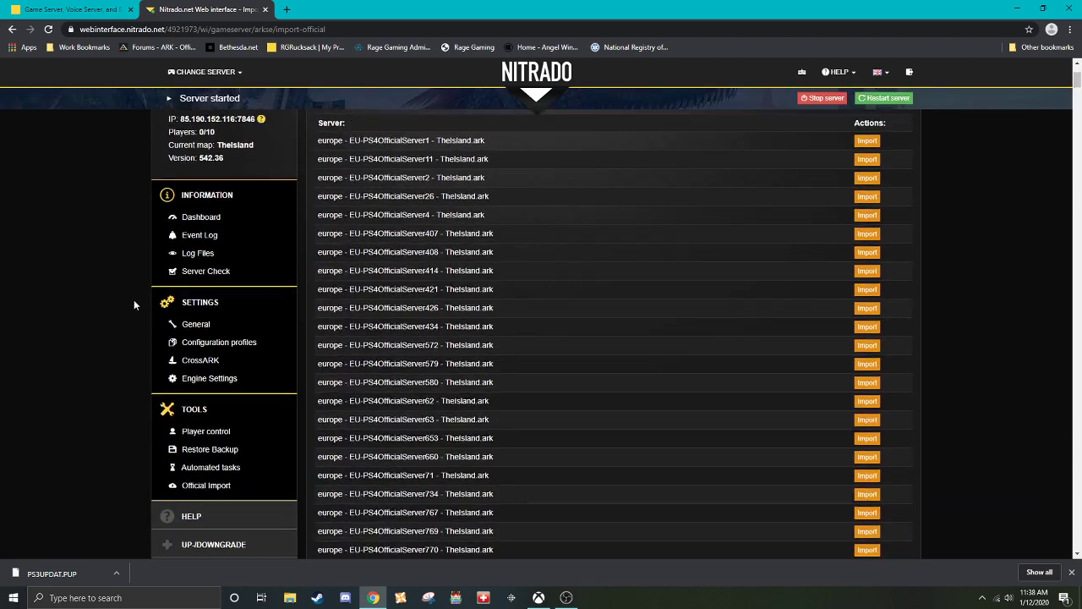
scroll(134, 299, "up", 1)
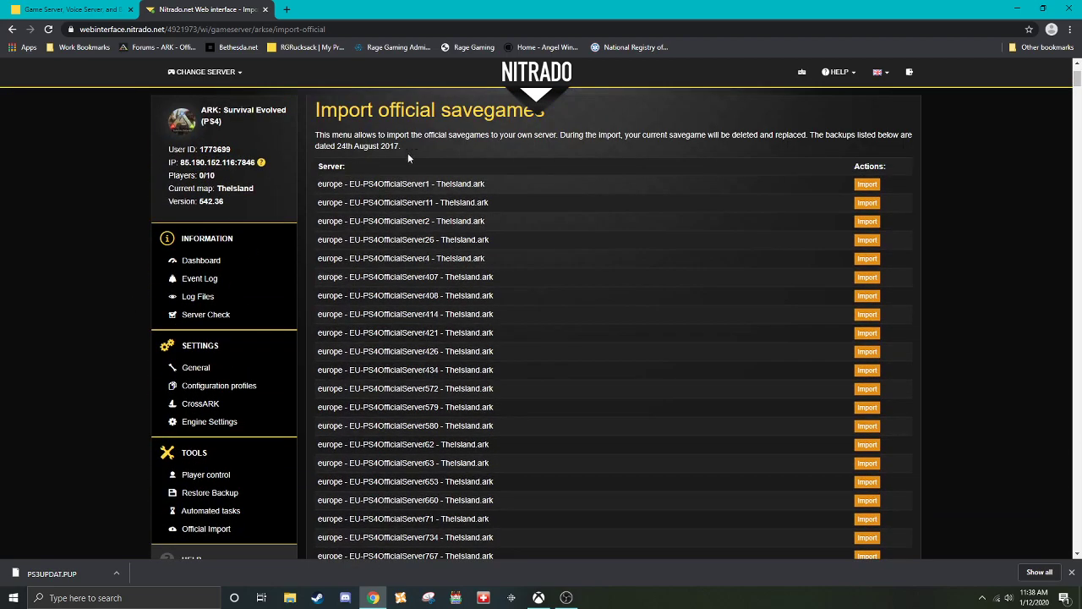
left_click_drag(390, 148, 337, 148)
- Open the server's player control page and view the list of connected players
scroll(118, 185, "down", 1)
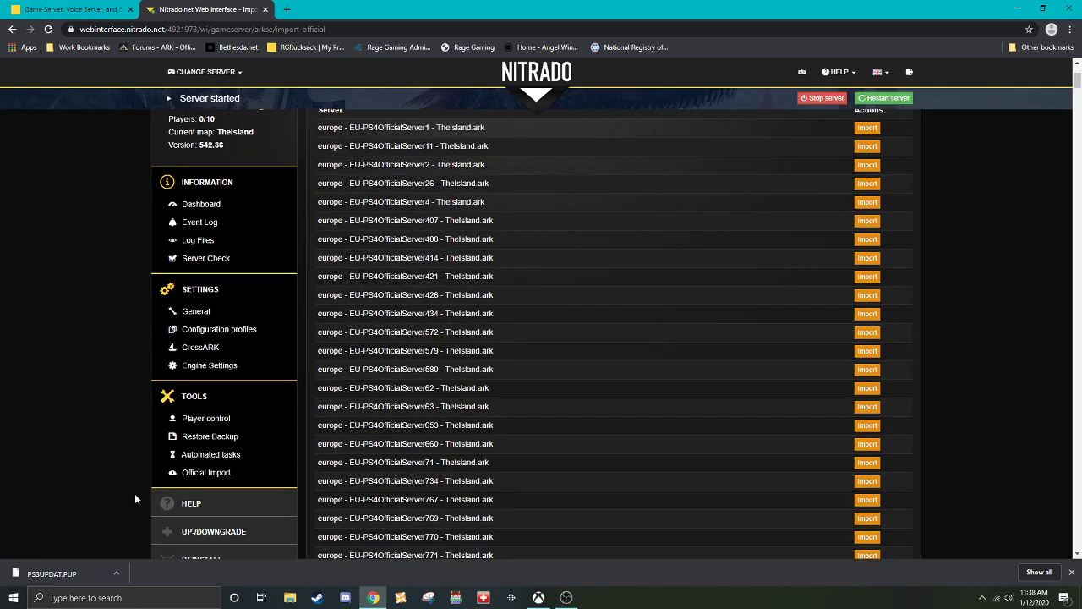
left_click(228, 420)
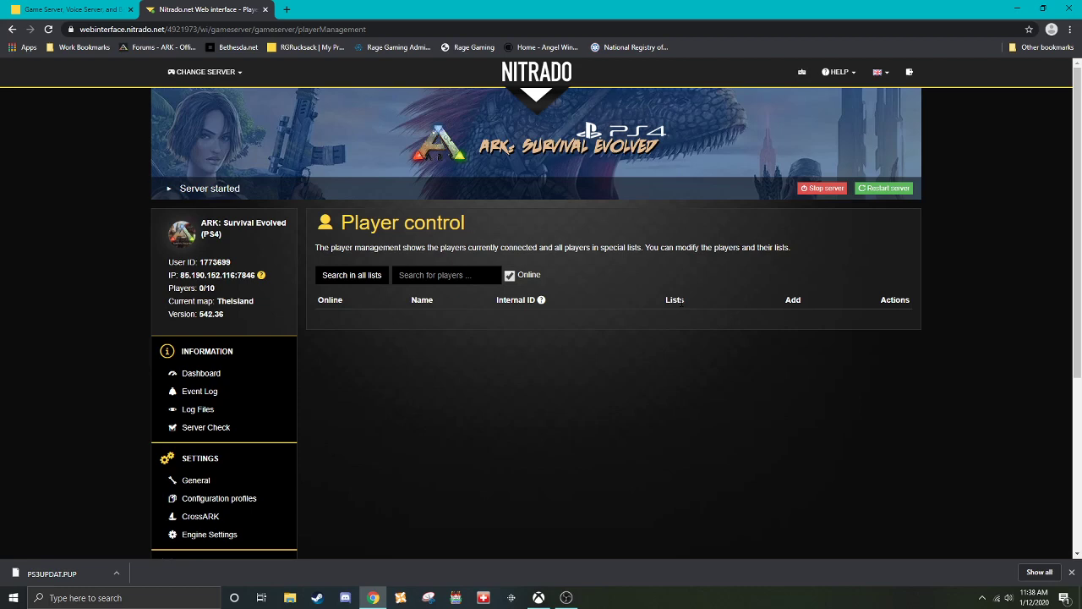
scroll(680, 302, "down", 1)
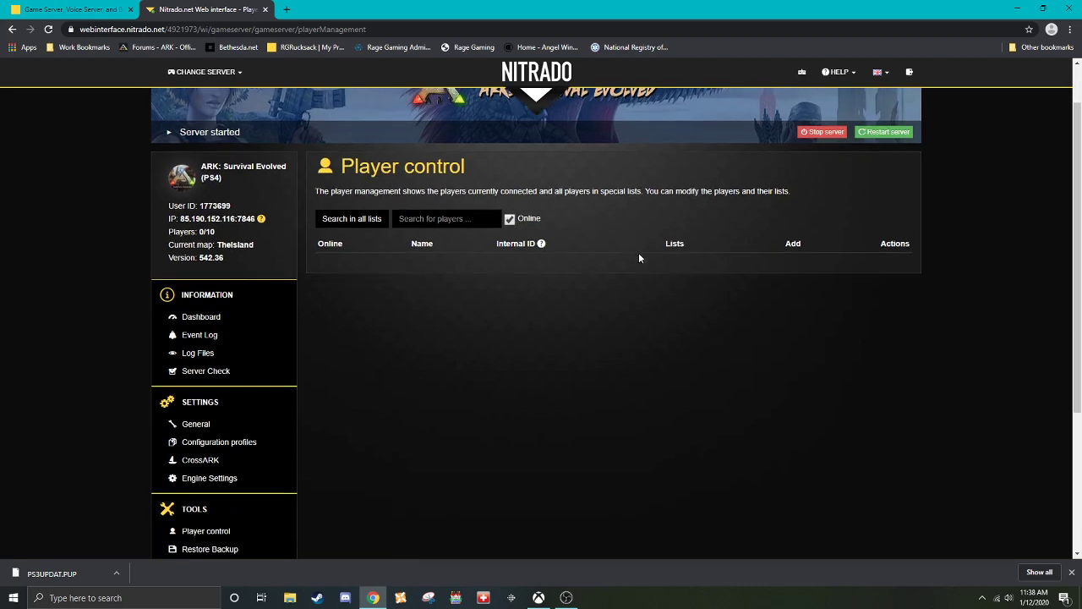
- Open the server's help page and look over its articles and further support sources
scroll(643, 253, "down", 2)
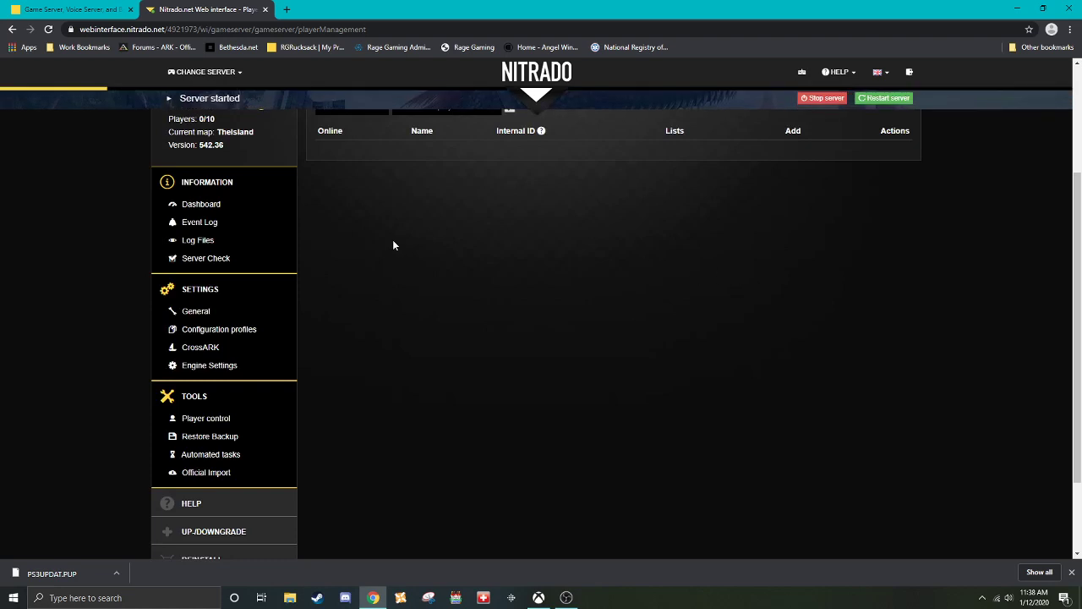
scroll(414, 249, "down", 2)
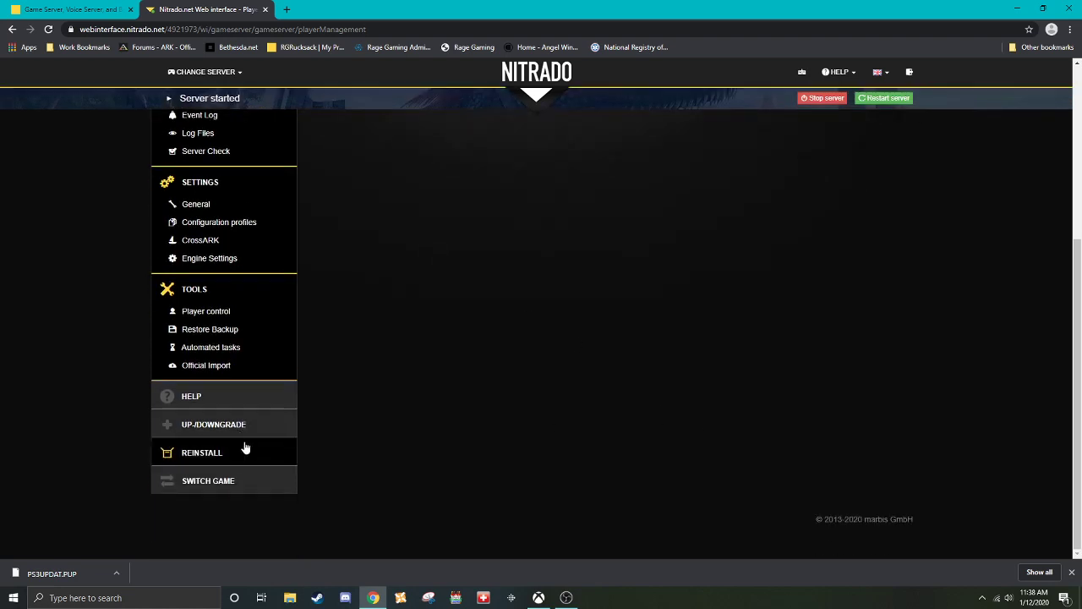
left_click(189, 377)
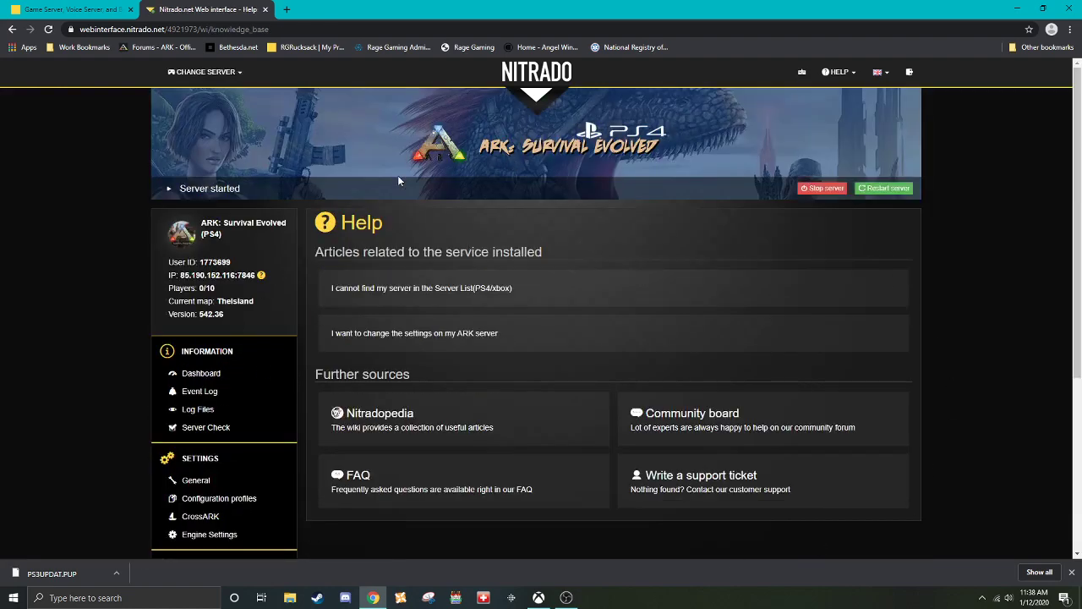
scroll(149, 220, "down", 1)
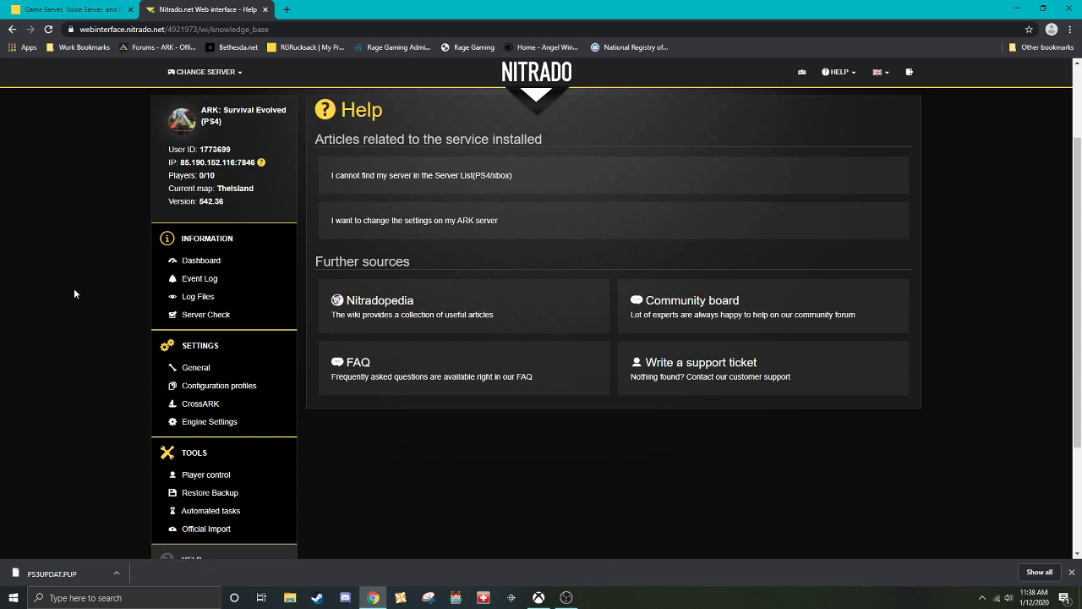
- Open the server's upgrade and downgrade options and review the services it can be switched to
scroll(99, 299, "down", 2)
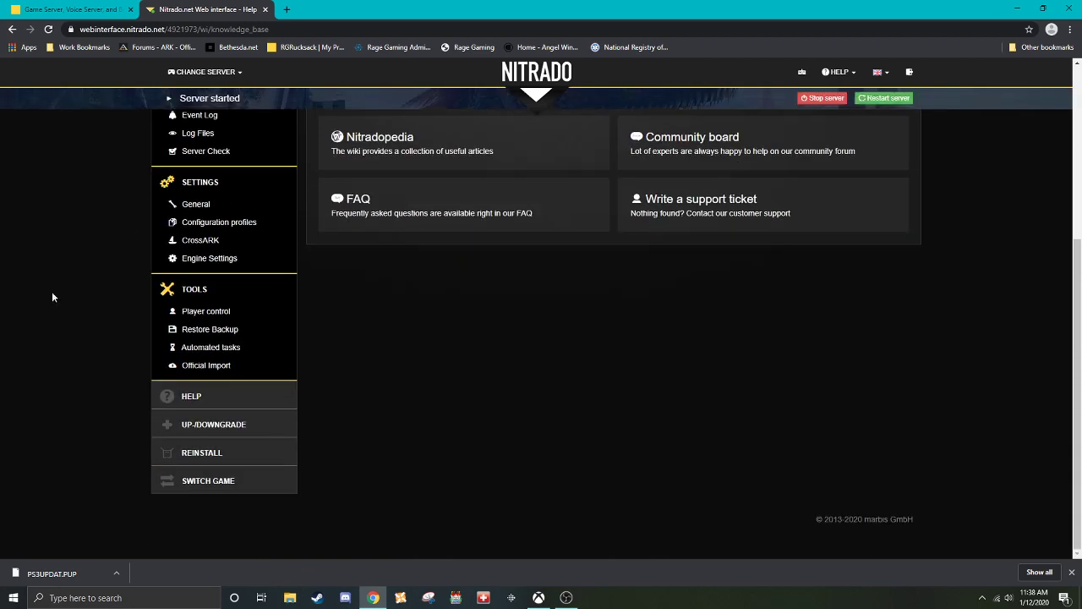
left_click(200, 425)
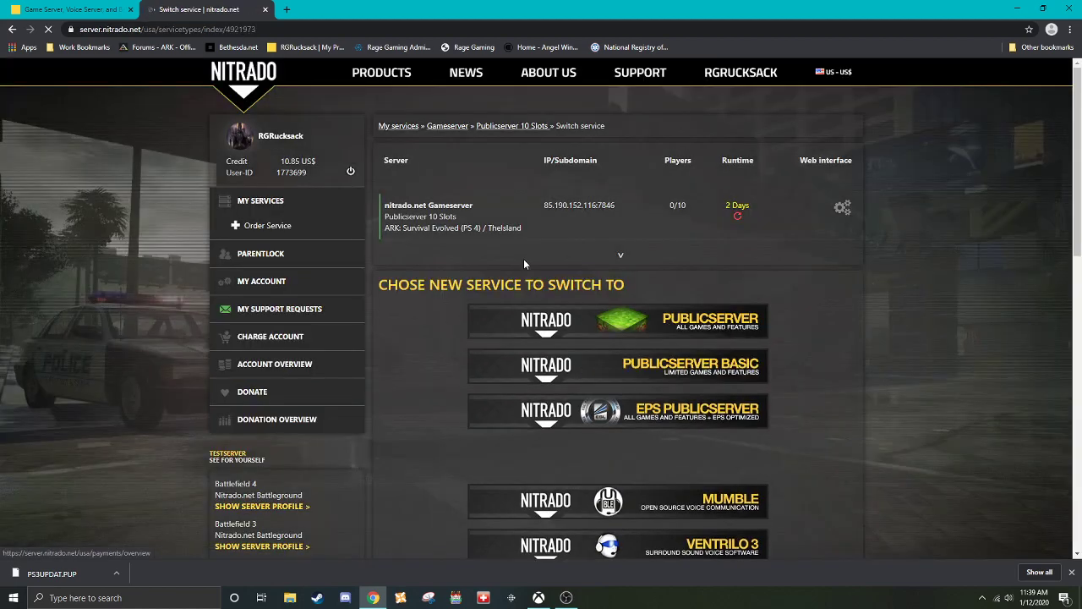
scroll(592, 380, "down", 1)
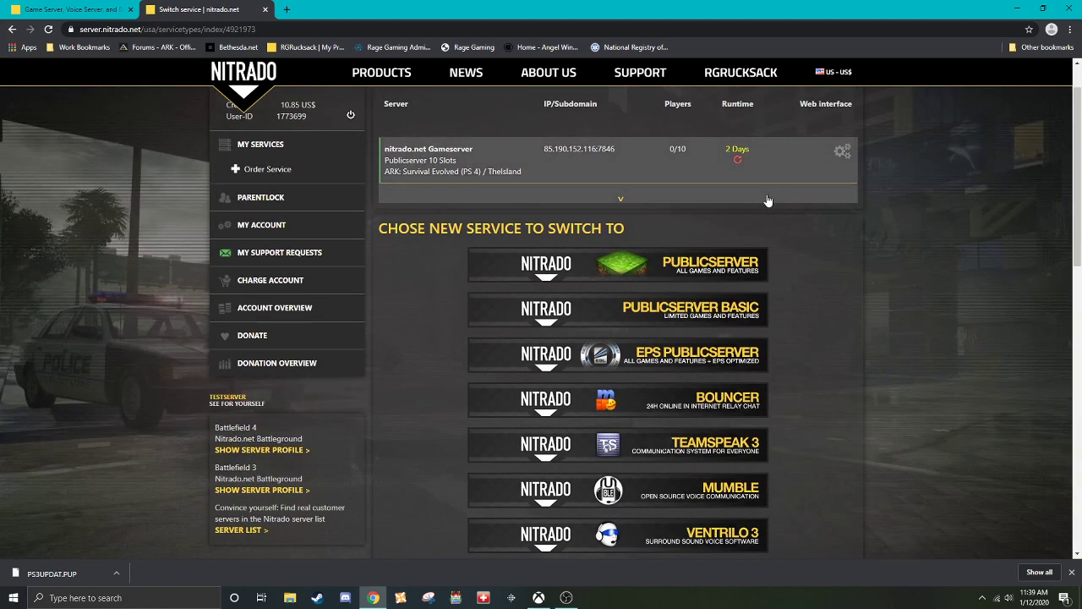
scroll(556, 525, "down", 5)
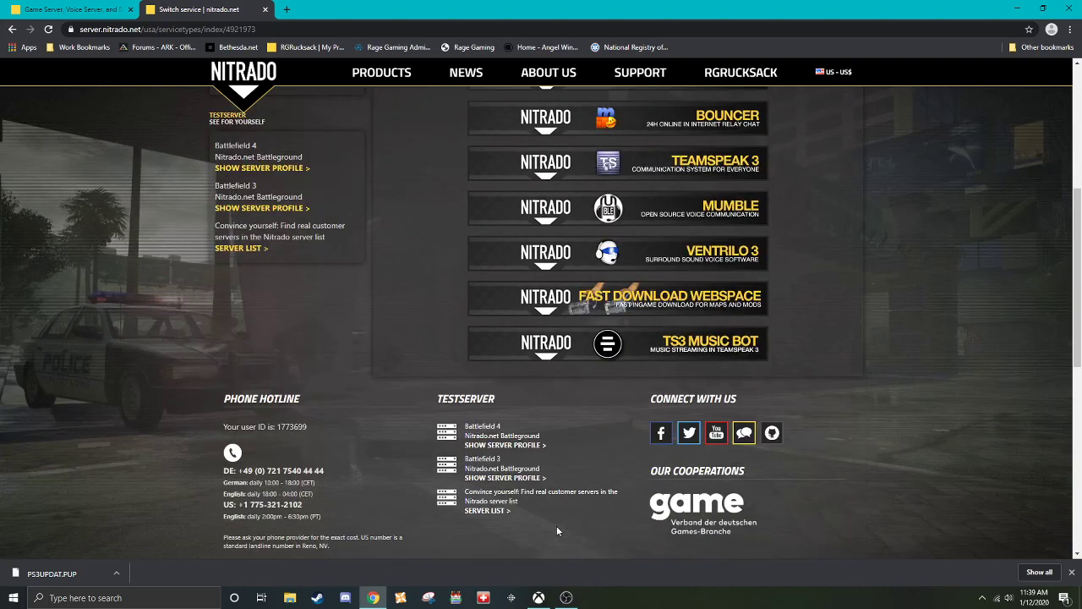
scroll(723, 324, "up", 6)
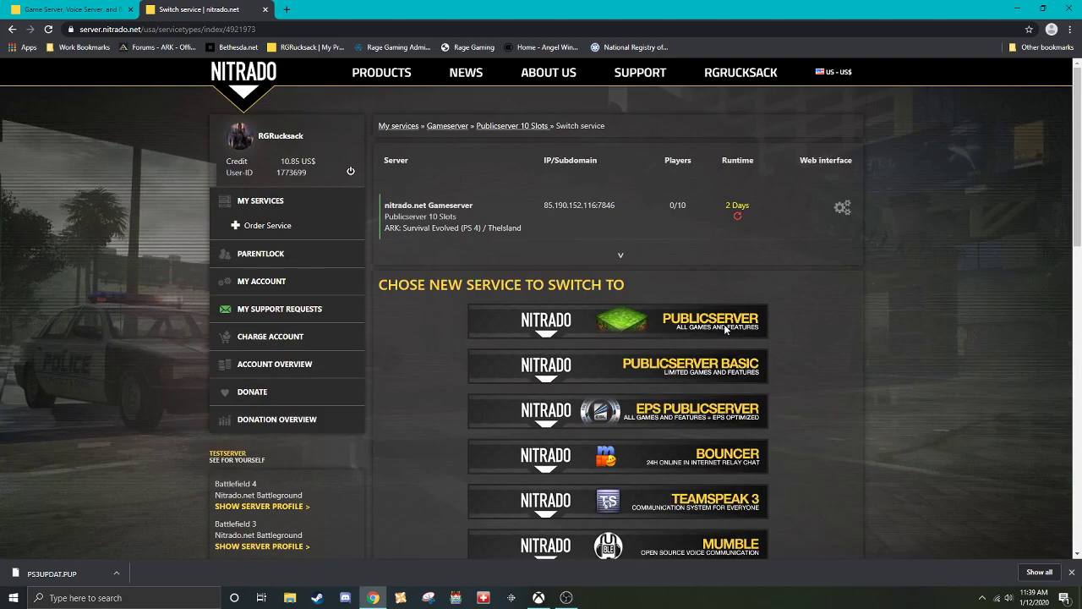